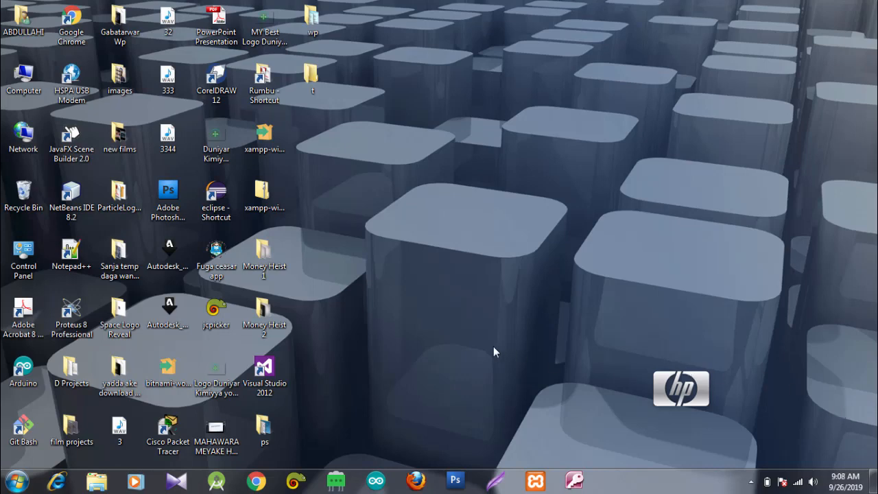
Check the server modules in the XAMPP Control Panel, minimize it, and open the local site 127.0.0.1/wordpress in Chrome.
{"action": "left_click", "coordinate": [535, 482]}
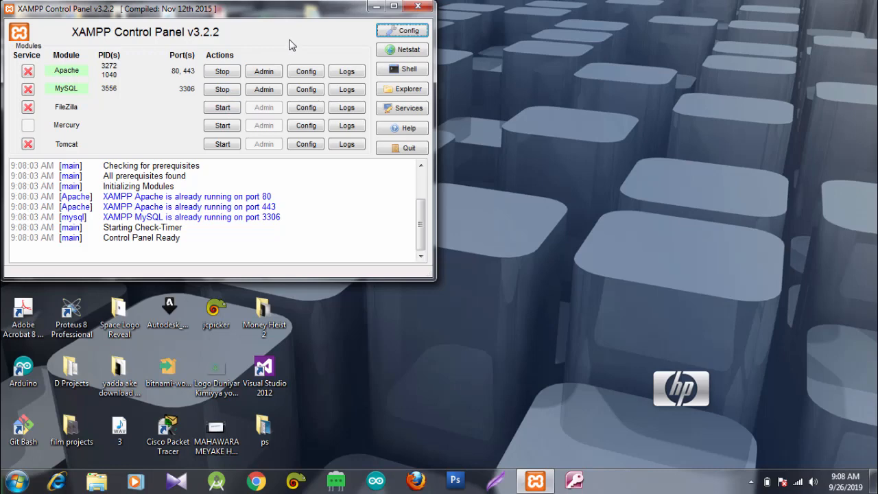
{"action": "left_click", "coordinate": [377, 7]}
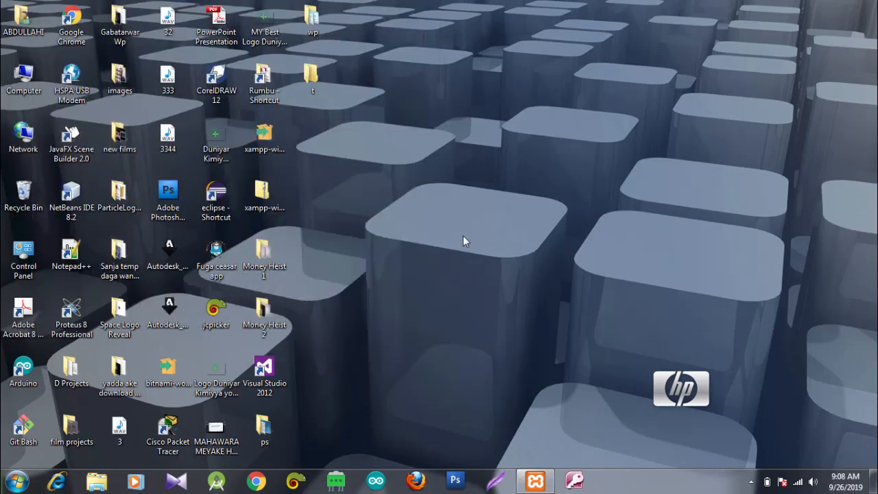
{"action": "left_click", "coordinate": [256, 481]}
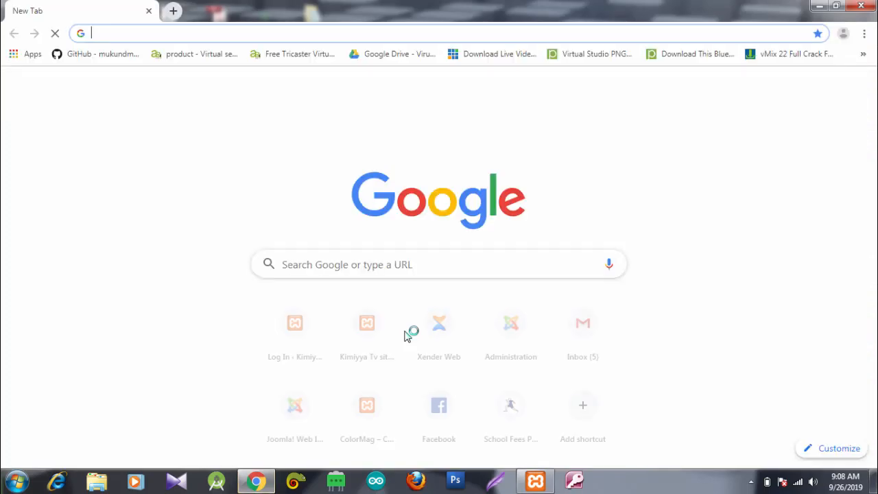
{"action": "type", "text": "127.0.0.1:2727/wordpress"}
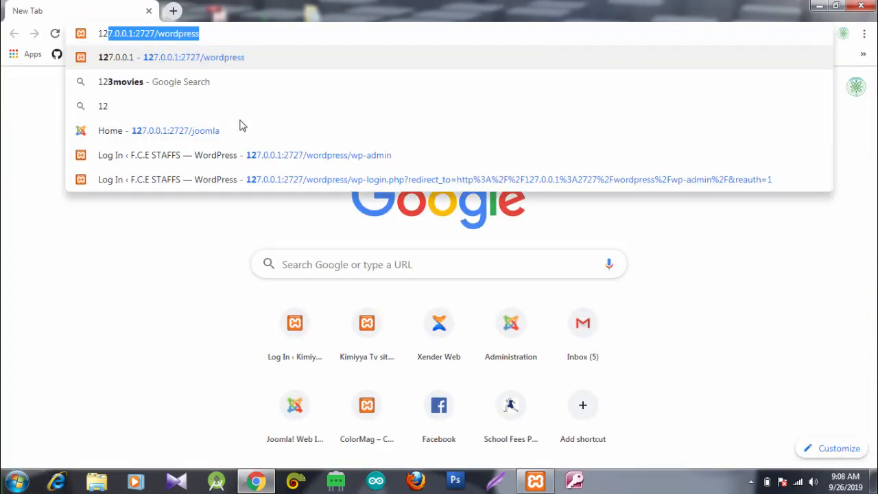
{"action": "key", "text": "Right"}
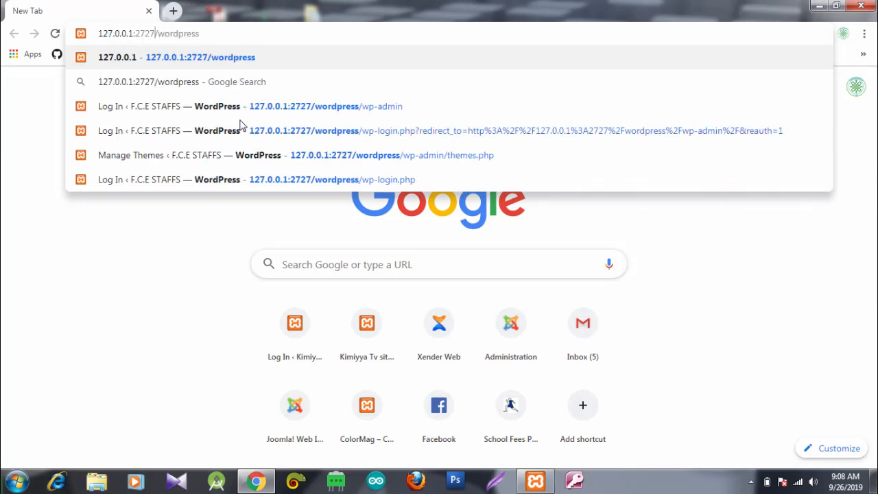
{"action": "key", "text": "BackSpace"}
{"action": "key", "text": "BackSpace"}
{"action": "key", "text": "BackSpace"}
{"action": "key", "text": "BackSpace"}
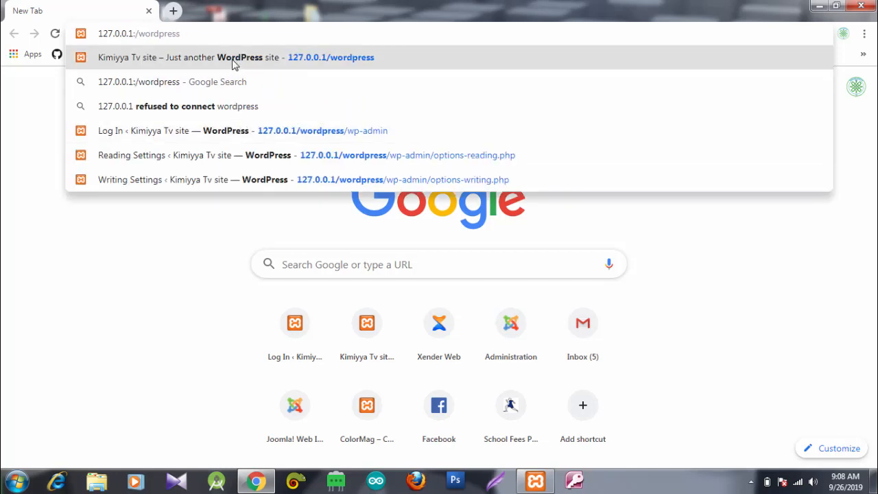
{"action": "key", "text": "BackSpace"}
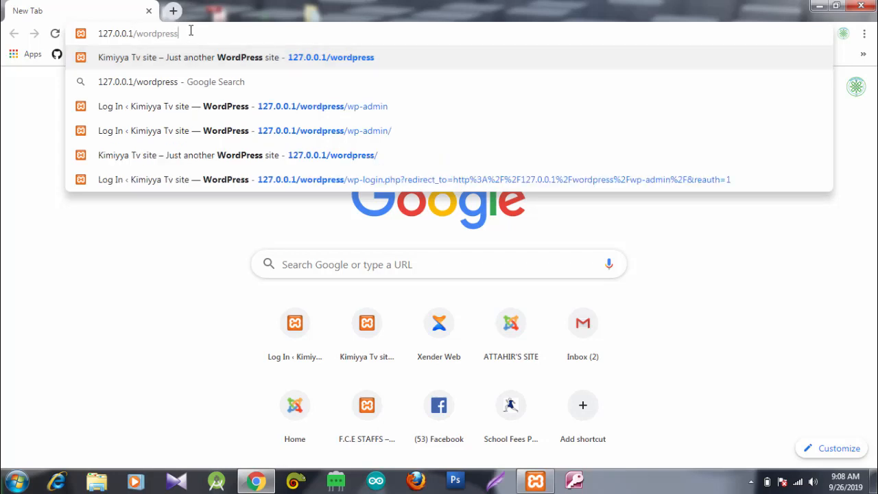
{"action": "key", "text": "Return"}
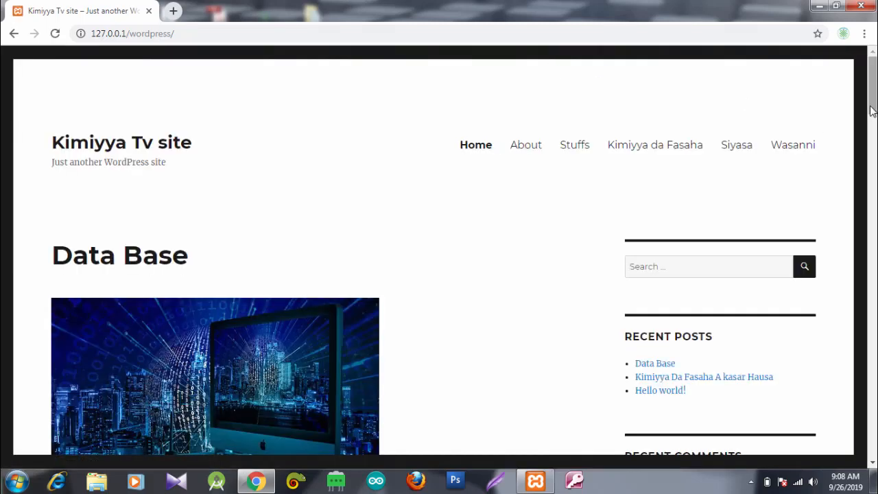
{"action": "mouse_move", "coordinate": [873, 111]}
{"action": "left_mouse_down"}
{"action": "mouse_move", "coordinate": [873, 194]}
{"action": "mouse_move", "coordinate": [873, 111]}
{"action": "left_mouse_up"}
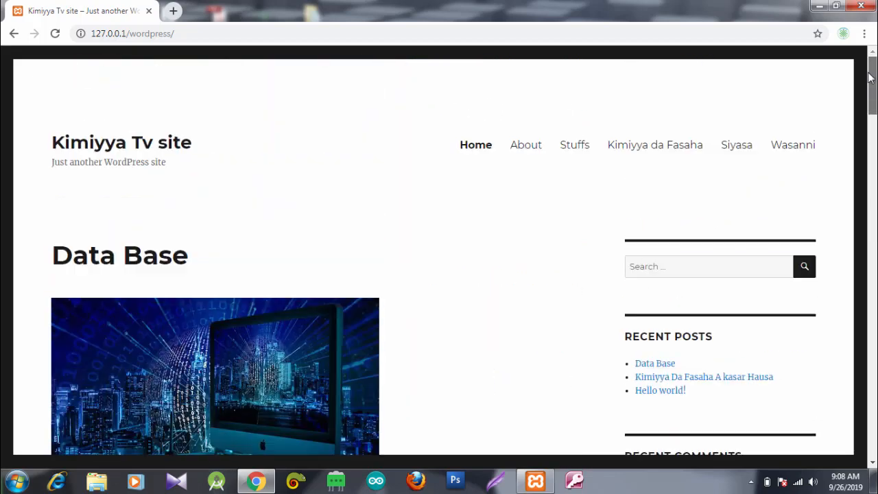
Go to 127.0.0.1/wordpress/wp-admin and log in to the WordPress dashboard with the prefilled admin credentials.
{"action": "left_click", "coordinate": [213, 37]}
{"action": "left_click", "coordinate": [214, 37]}
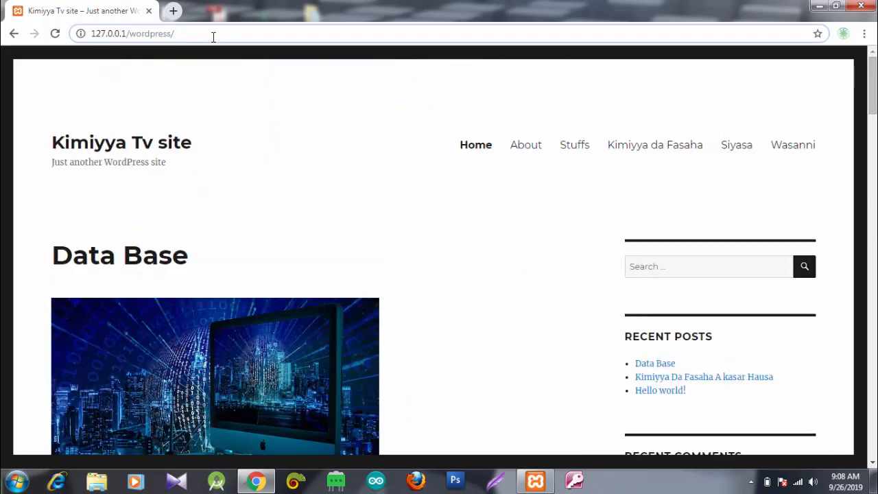
{"action": "type", "text": "w"}
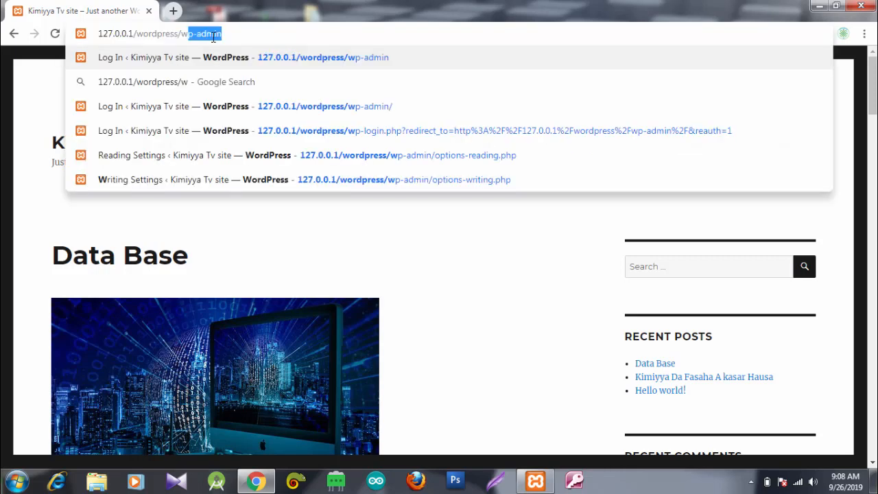
{"action": "key", "text": "Right"}
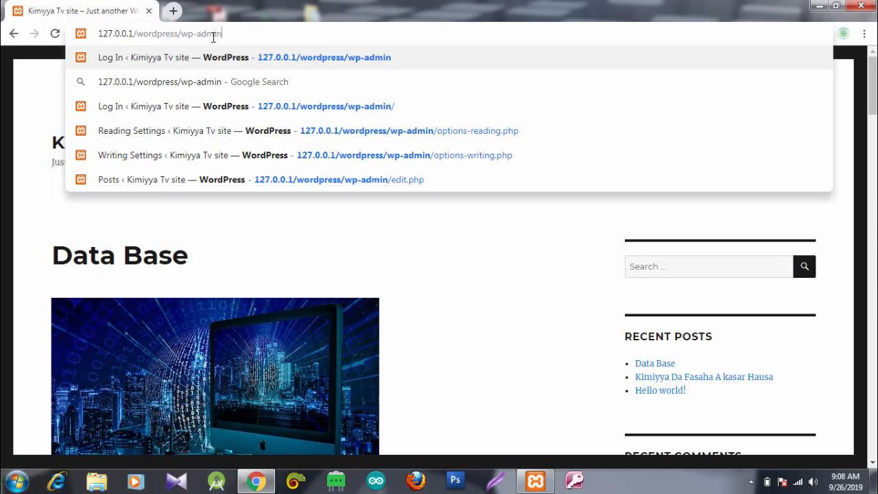
{"action": "key", "text": "Return"}
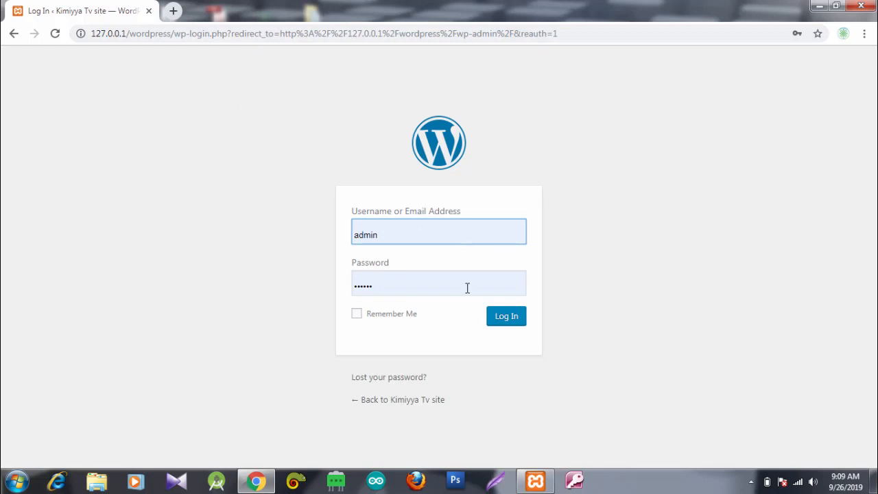
{"action": "left_click", "coordinate": [500, 316]}
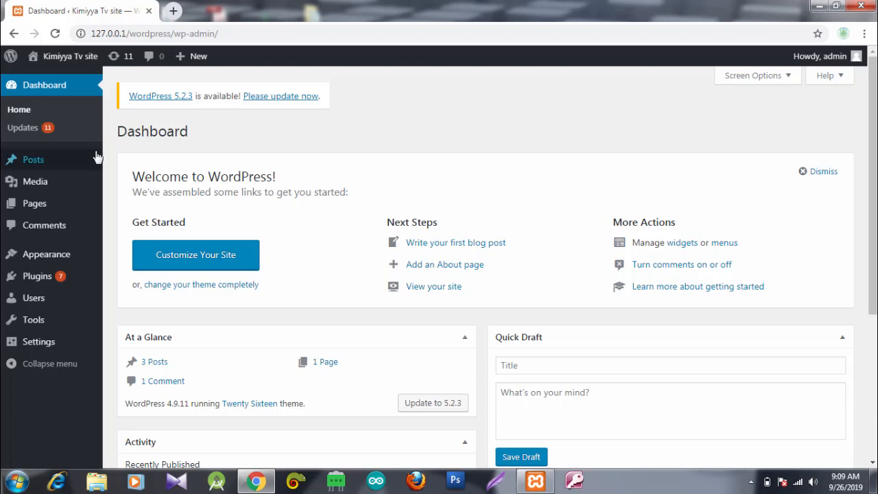
Open the page for adding new WordPress themes and browse the featured themes.
{"action": "mouse_move", "coordinate": [50, 259]}
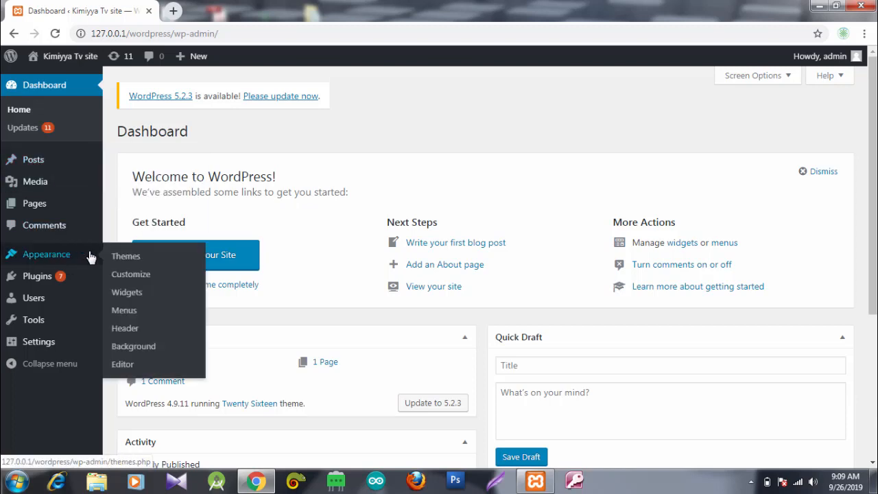
{"action": "left_click", "coordinate": [127, 257]}
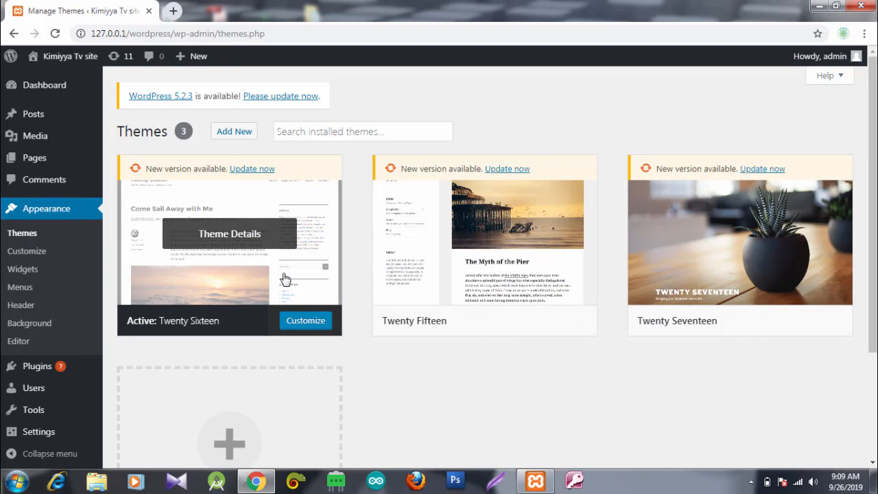
{"action": "left_click", "coordinate": [240, 135]}
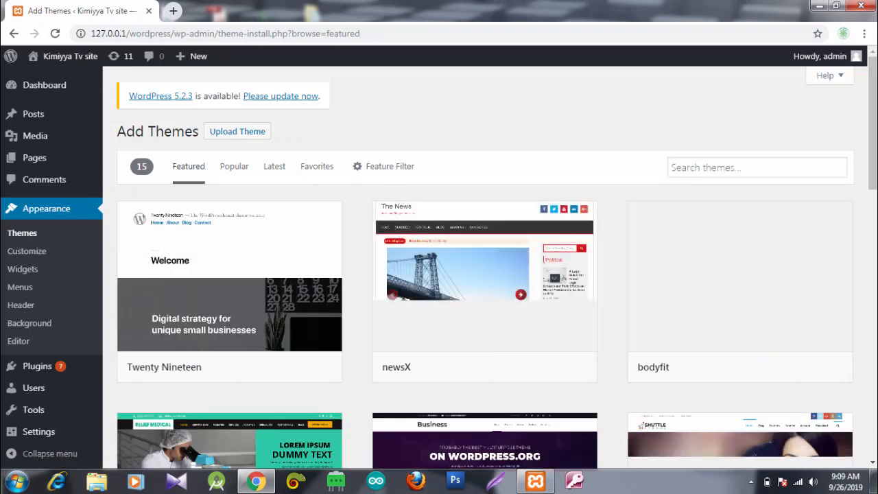
{"action": "left_click_drag", "start_coordinate": [874, 134], "coordinate": [874, 249]}
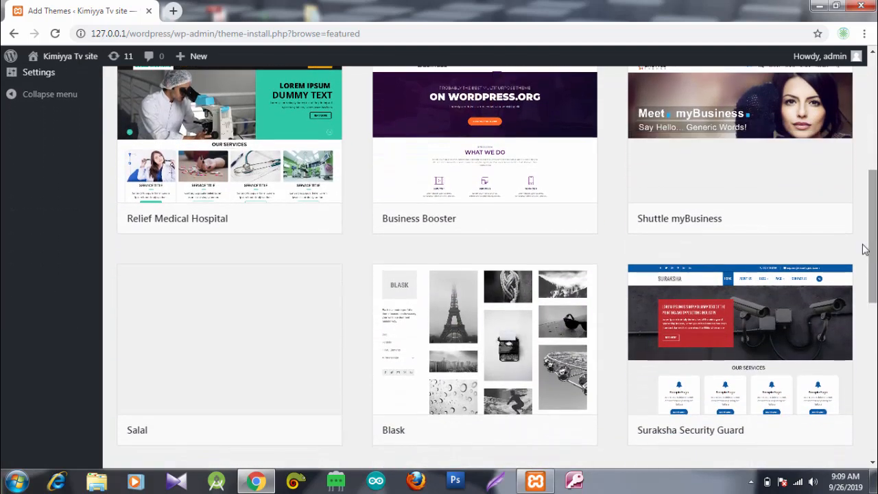
{"action": "mouse_move", "coordinate": [772, 295]}
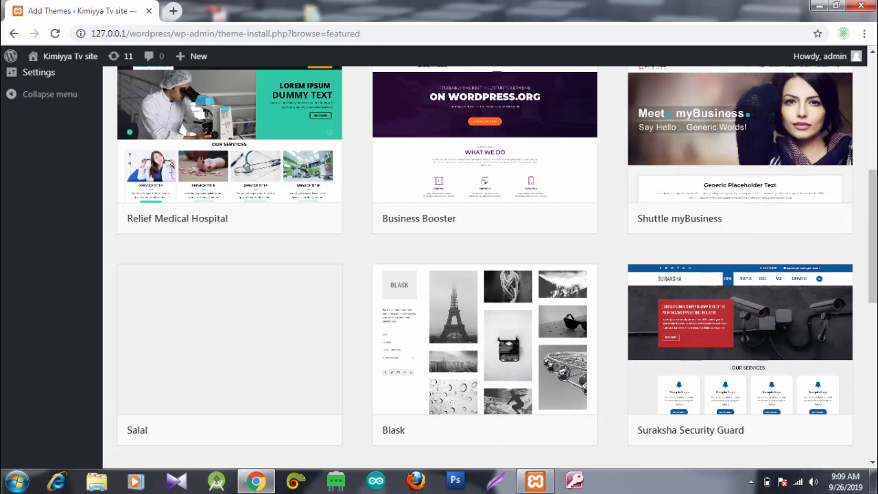
{"action": "left_click", "coordinate": [873, 99]}
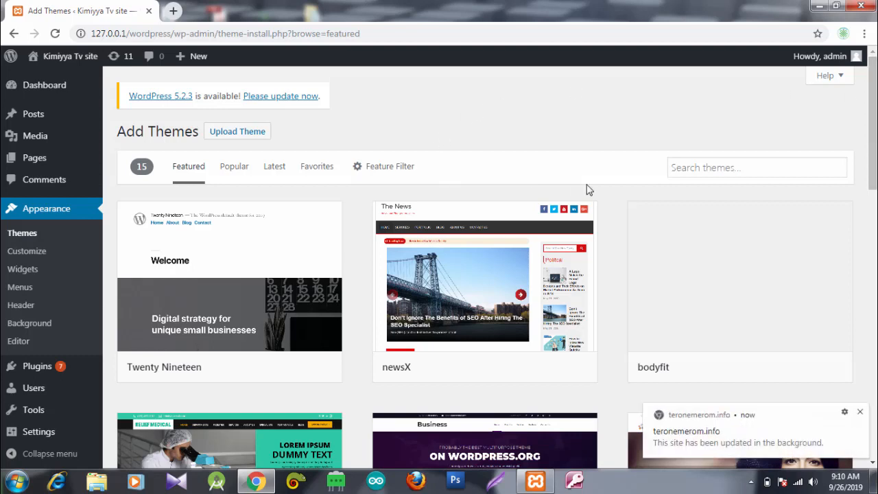
Search the theme directory for "point" and install the theme named Point.
{"action": "left_click", "coordinate": [715, 164]}
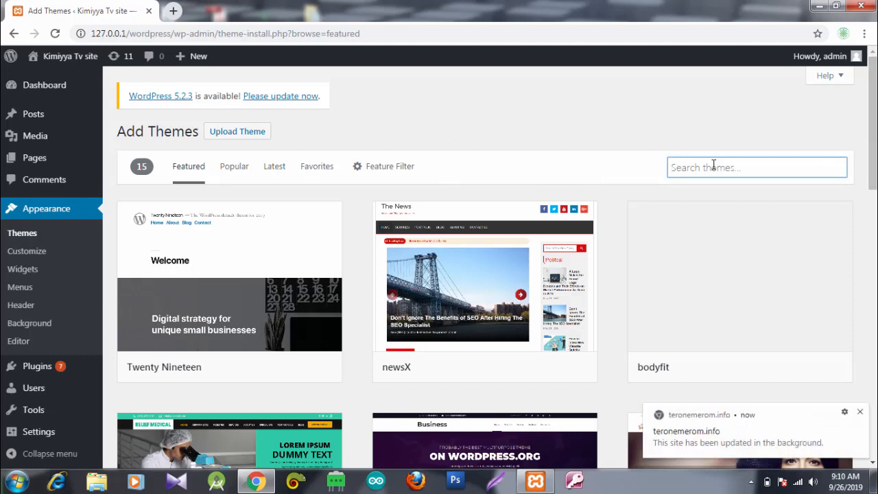
{"action": "type", "text": "point"}
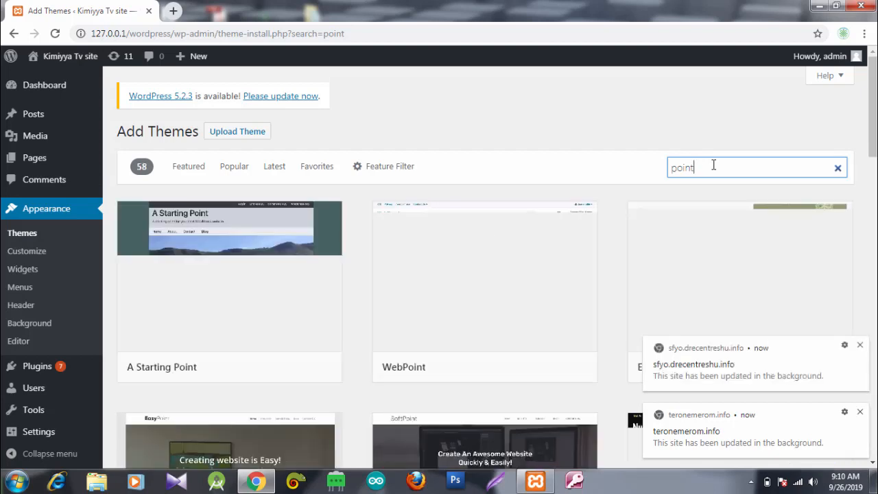
{"action": "mouse_move", "coordinate": [772, 236]}
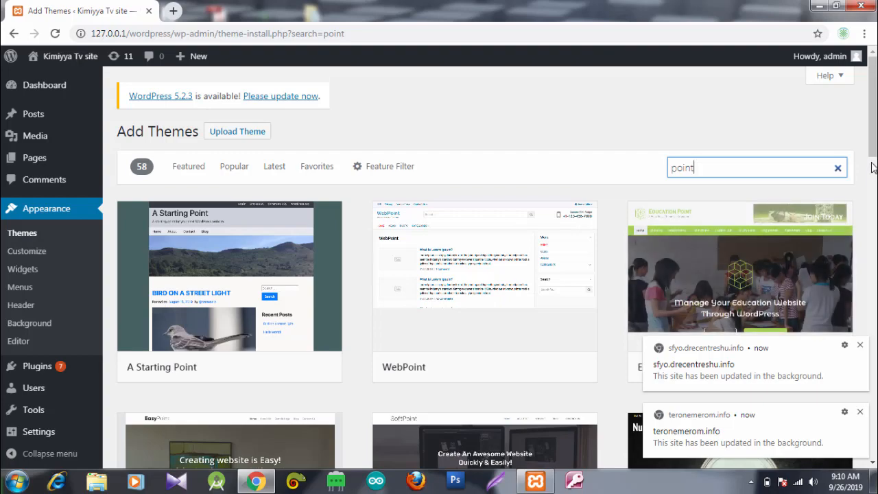
{"action": "left_click_drag", "start_coordinate": [874, 146], "coordinate": [875, 339]}
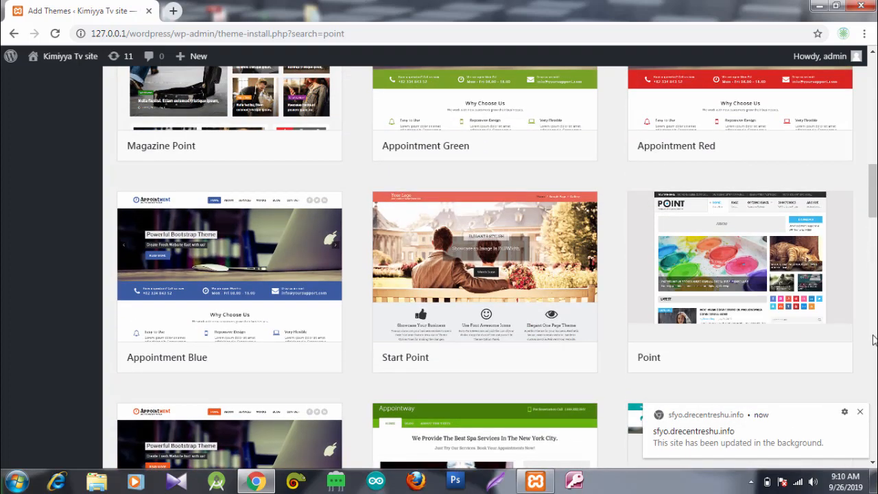
{"action": "mouse_move", "coordinate": [841, 356]}
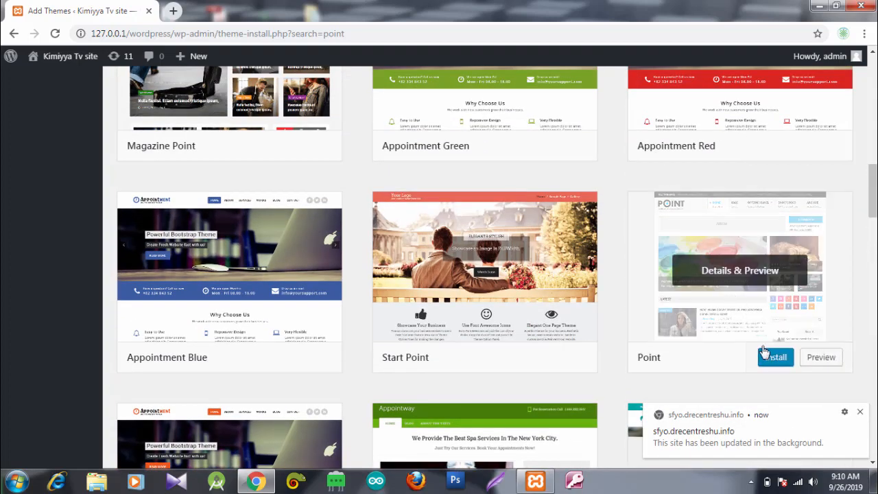
{"action": "left_click", "coordinate": [774, 358]}
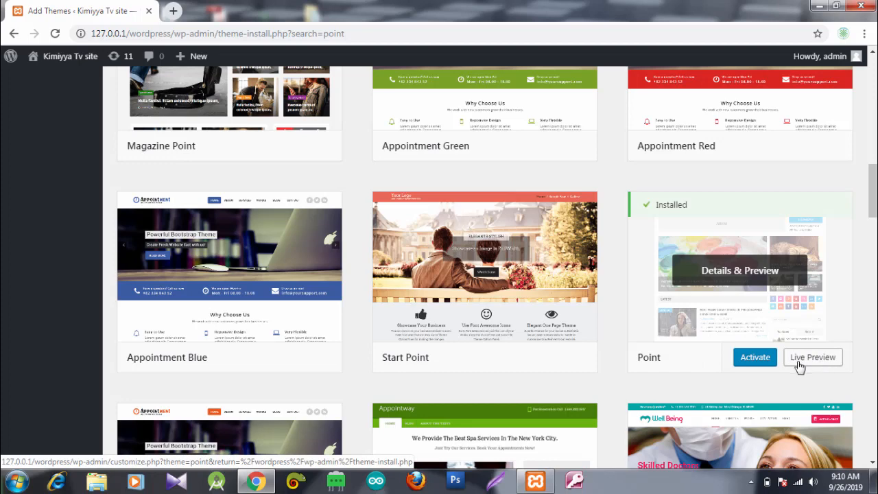
Look through the site's home page in a live preview of the Point theme, and activate and publish the theme.
{"action": "left_click", "coordinate": [796, 363]}
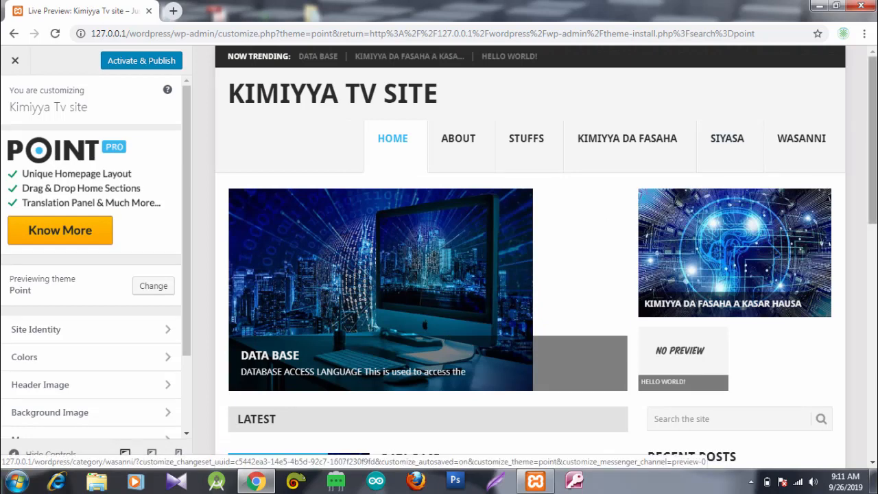
{"action": "mouse_move", "coordinate": [875, 128]}
{"action": "left_mouse_down"}
{"action": "mouse_move", "coordinate": [877, 155]}
{"action": "mouse_move", "coordinate": [873, 119]}
{"action": "left_mouse_up"}
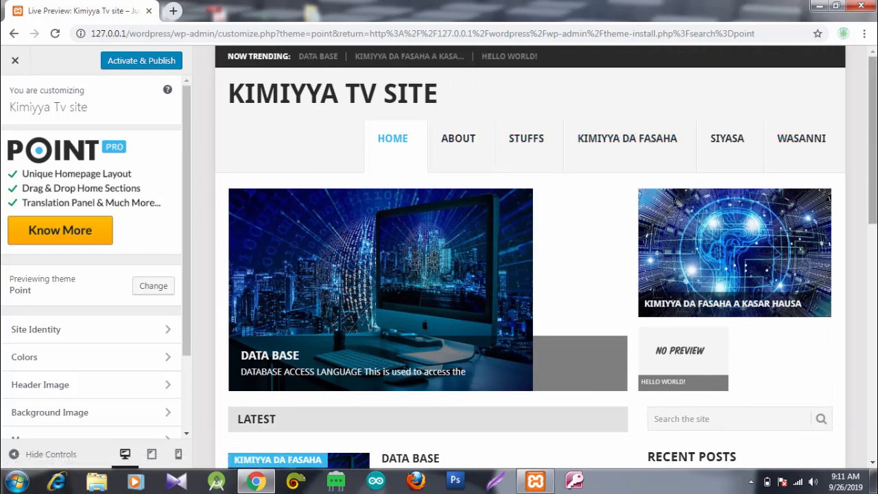
{"action": "left_click_drag", "start_coordinate": [873, 120], "coordinate": [872, 183]}
{"action": "scroll", "coordinate": [530, 259], "scroll_direction": "down", "scroll_amount": 4}
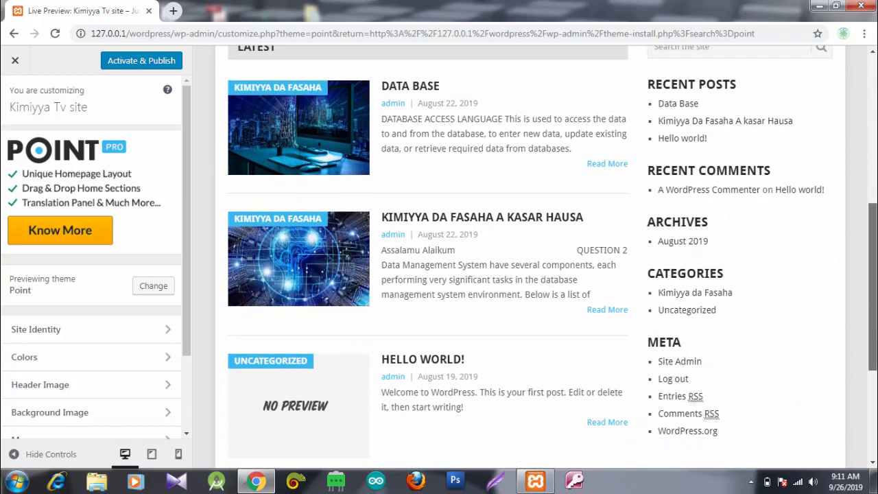
{"action": "left_click_drag", "start_coordinate": [875, 368], "coordinate": [875, 223]}
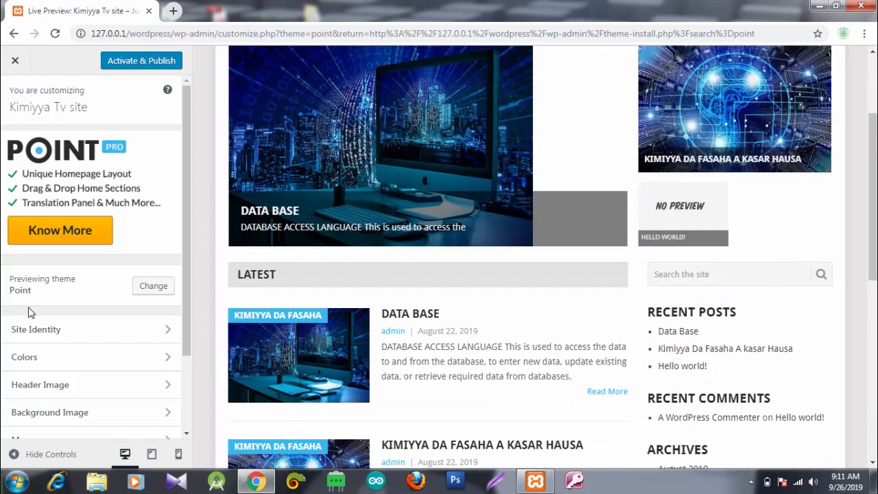
{"action": "left_click", "coordinate": [137, 62]}
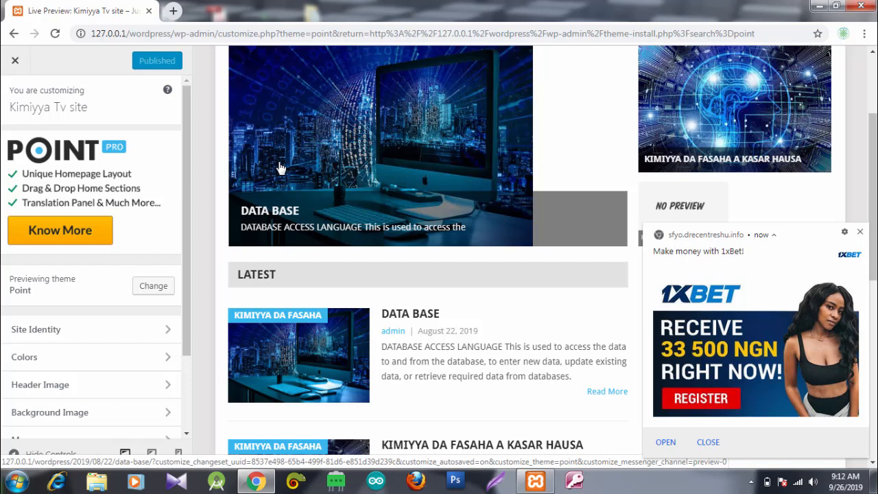
Leave the theme customizer, open the page for adding new plugins, and dismiss the uppermost ad notification.
{"action": "left_click", "coordinate": [14, 35]}
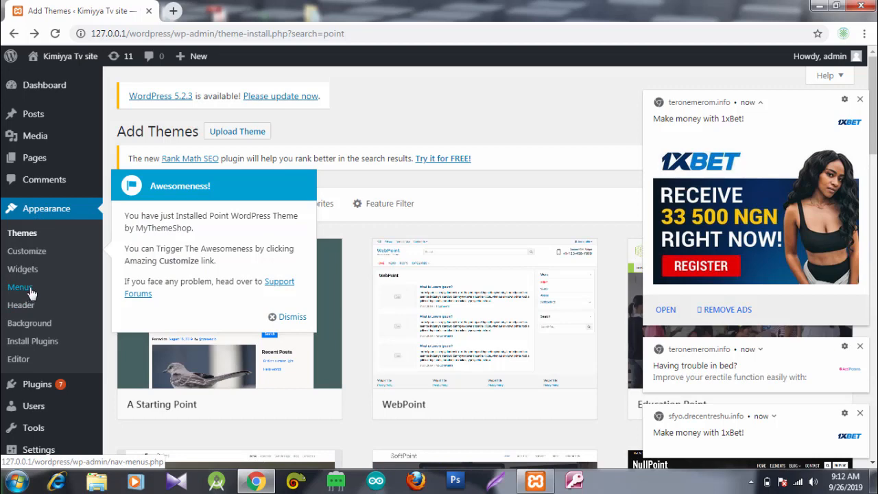
{"action": "mouse_move", "coordinate": [46, 386]}
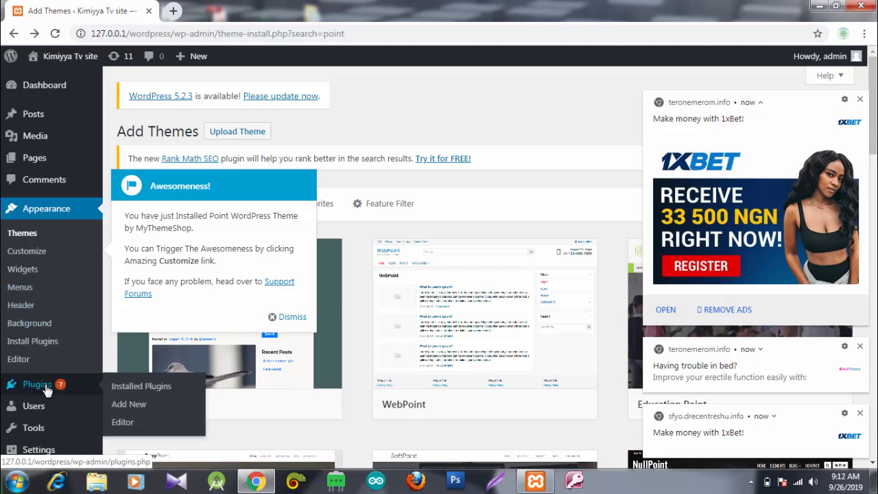
{"action": "left_click", "coordinate": [135, 406]}
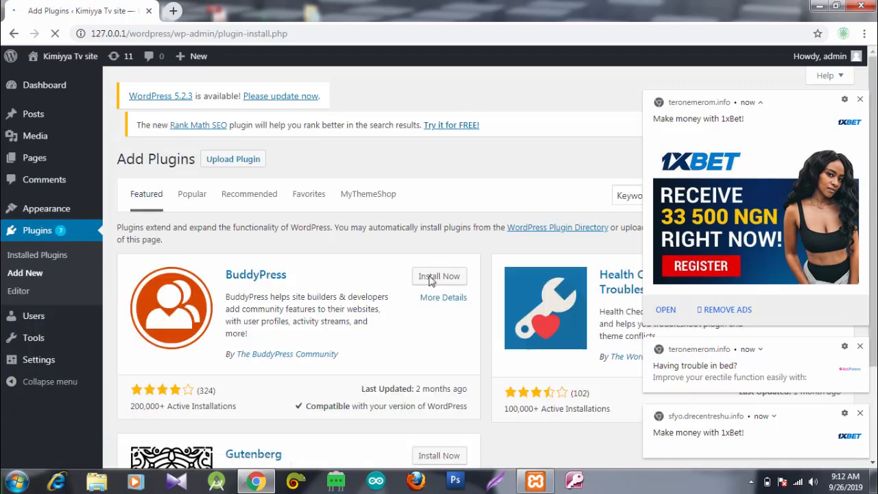
{"action": "left_click", "coordinate": [860, 99]}
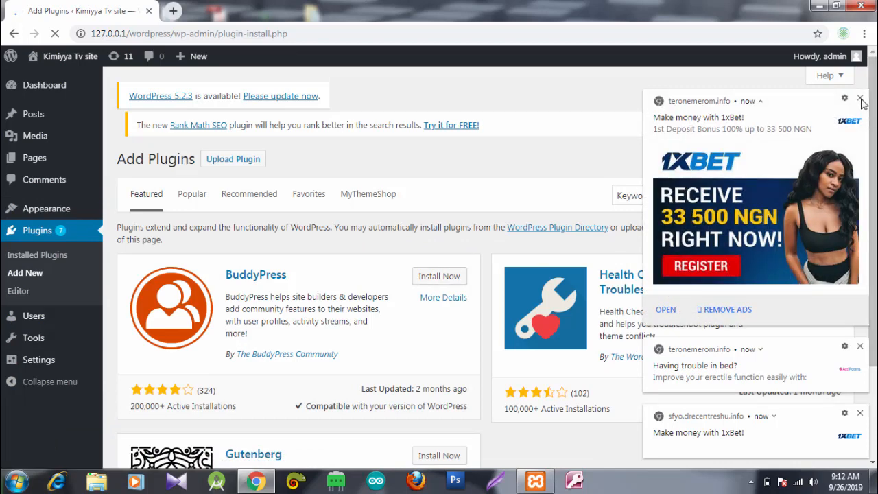
Dismiss the expanded ad notification and browse the MyThemeShop plugins on the page for adding new plugins.
{"action": "left_click", "coordinate": [860, 98]}
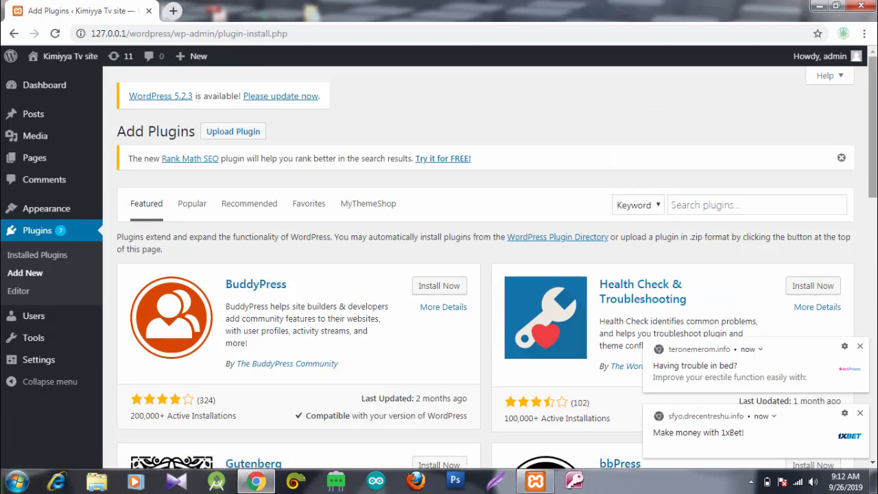
{"action": "left_click_drag", "start_coordinate": [872, 117], "coordinate": [873, 221]}
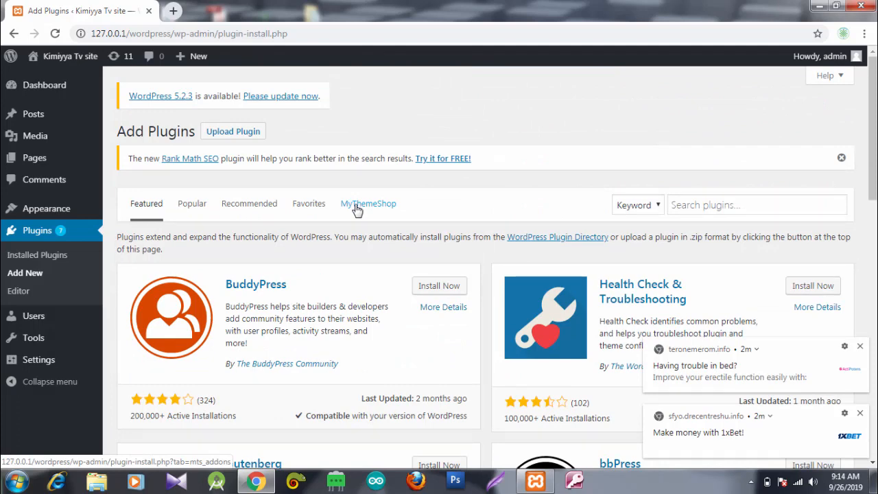
{"action": "left_click", "coordinate": [357, 209]}
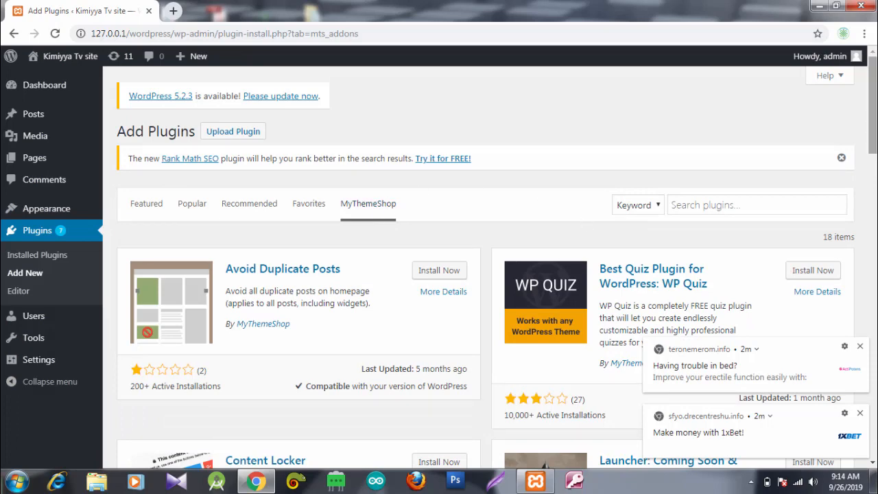
{"action": "scroll", "coordinate": [875, 157], "scroll_direction": "down", "scroll_amount": 3}
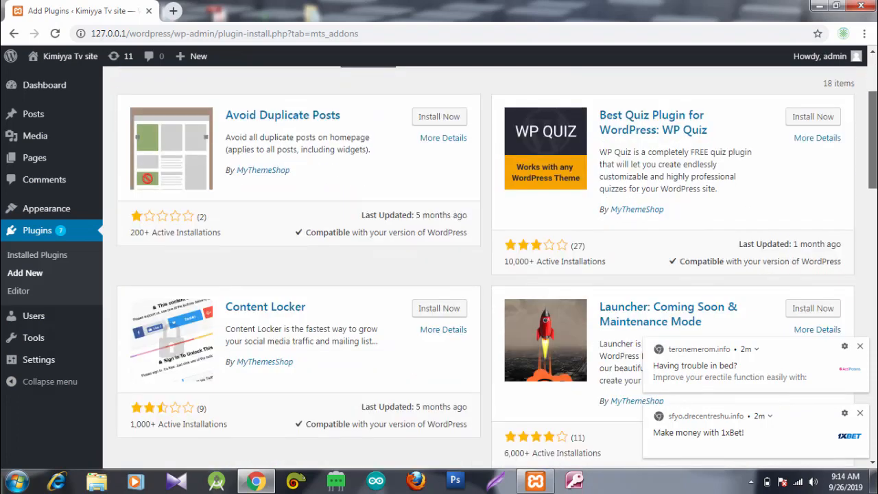
{"action": "scroll", "coordinate": [486, 269], "scroll_direction": "down", "scroll_amount": 5}
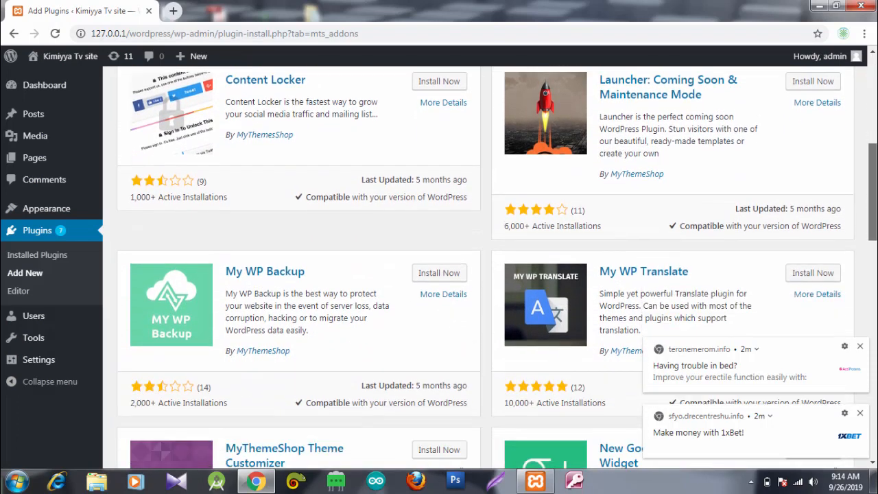
{"action": "scroll", "coordinate": [876, 352], "scroll_direction": "down", "scroll_amount": 5}
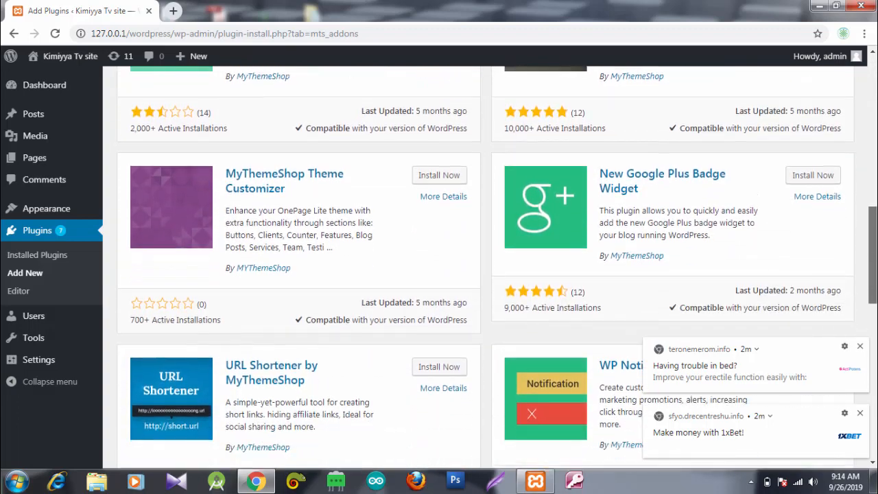
{"action": "scroll", "coordinate": [876, 352], "scroll_direction": "down", "scroll_amount": 1}
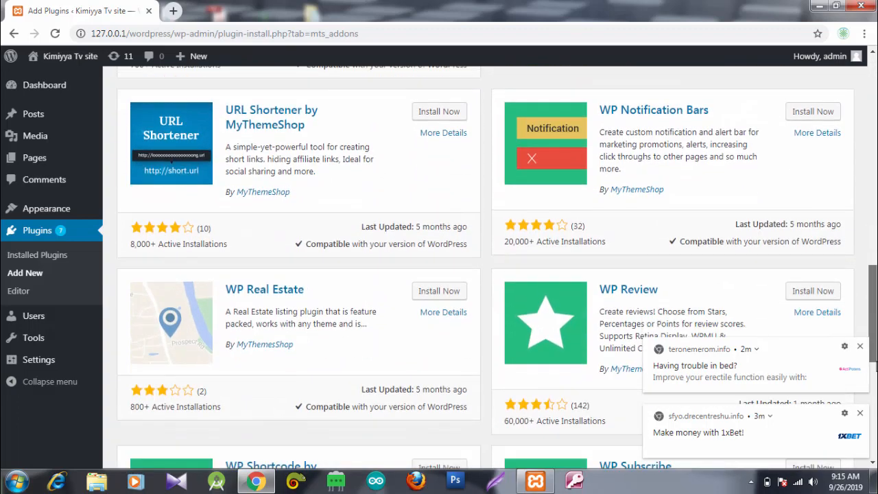
{"action": "scroll", "coordinate": [877, 352], "scroll_direction": "down", "scroll_amount": 4}
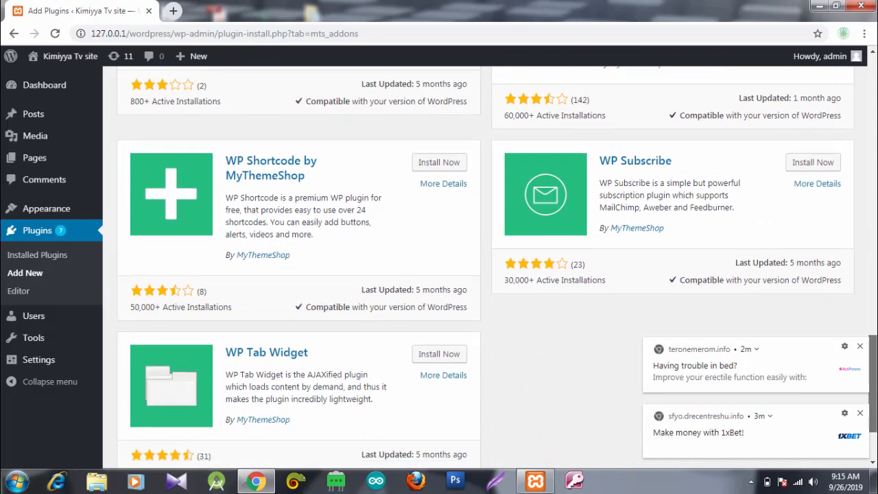
{"action": "scroll", "coordinate": [876, 352], "scroll_direction": "down", "scroll_amount": 1}
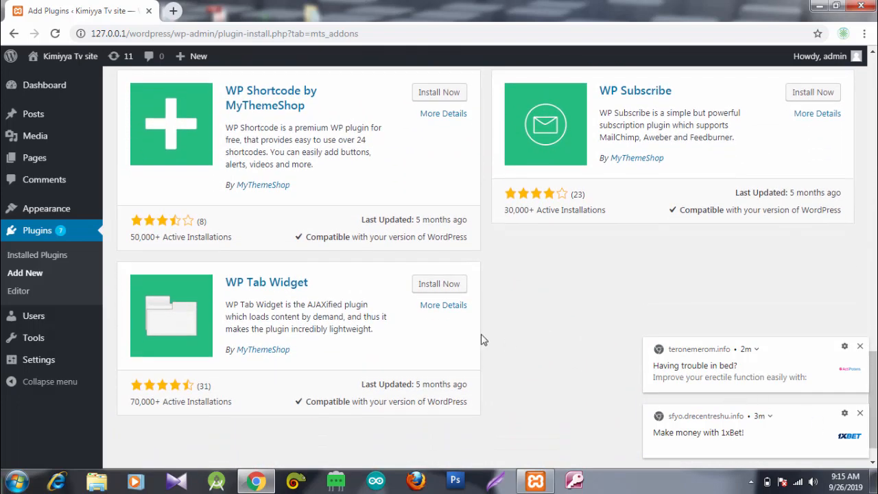
Install the WP Tab Widget and WP Subscribe plugins, and activate WP Subscribe.
{"action": "left_click", "coordinate": [440, 285]}
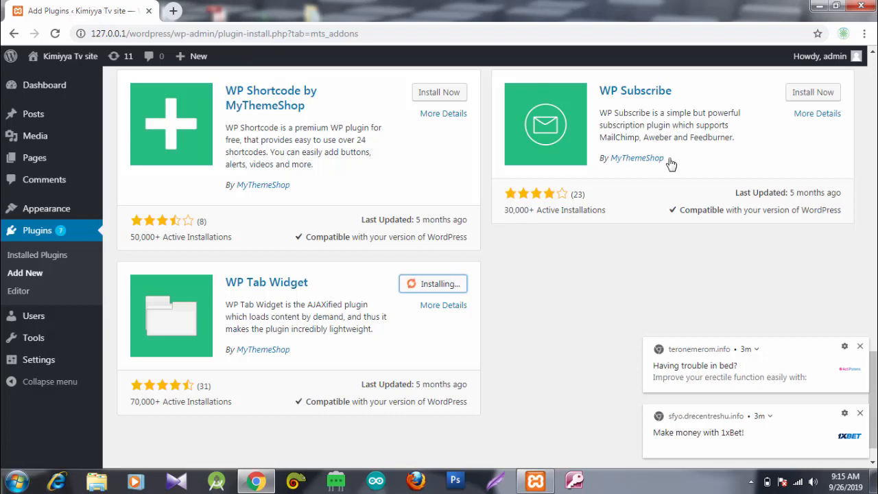
{"action": "left_click", "coordinate": [801, 96]}
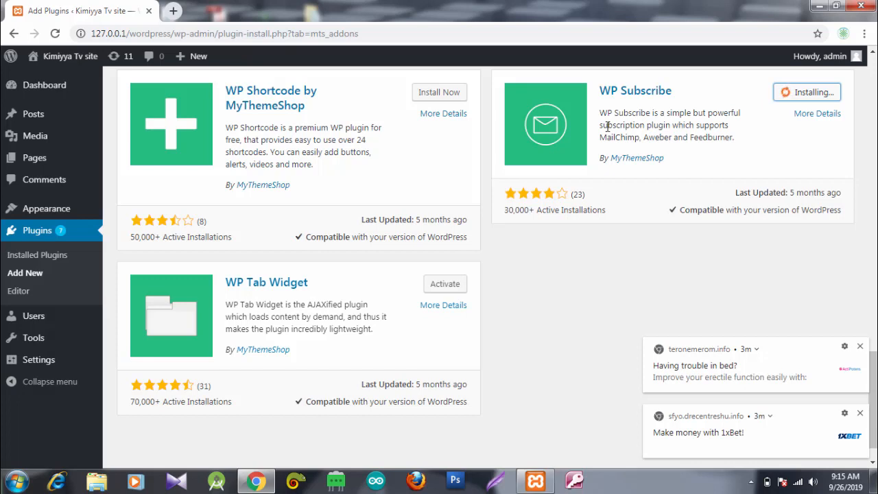
{"action": "left_click", "coordinate": [446, 285]}
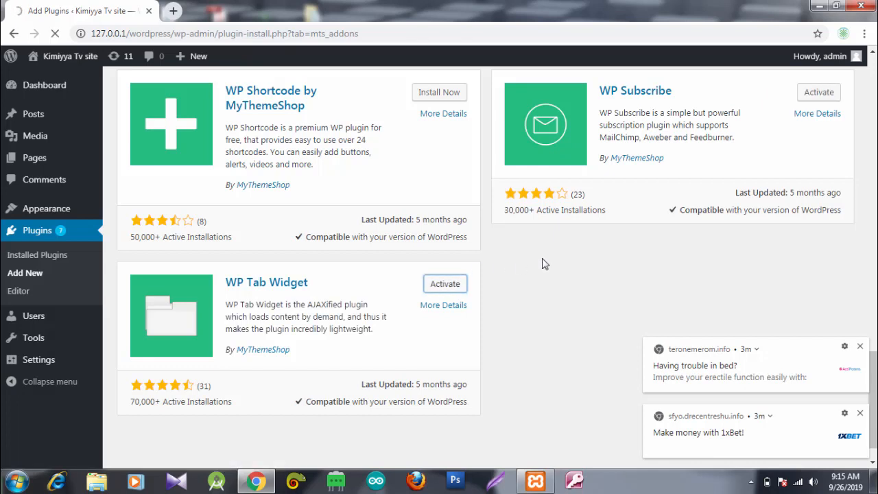
{"action": "left_click", "coordinate": [819, 93]}
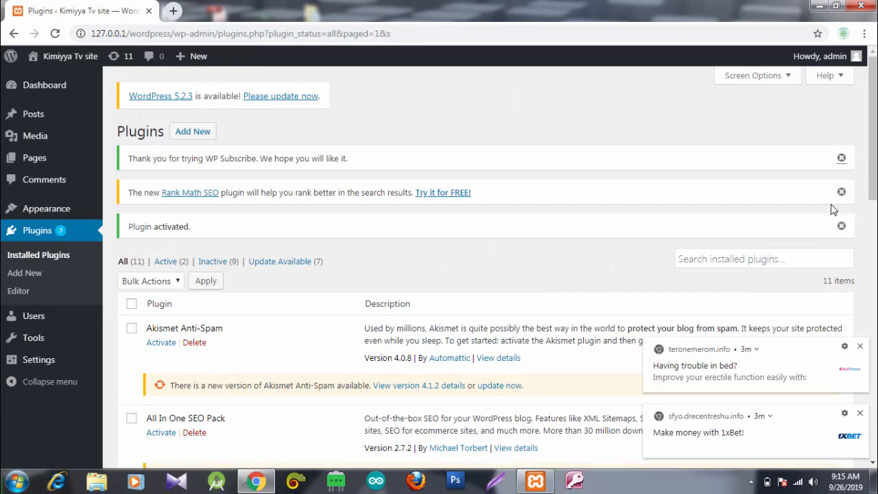
Activate the WP Tab Widget plugin in the list of installed plugins.
{"action": "scroll", "coordinate": [873, 138], "scroll_direction": "down", "scroll_amount": 3}
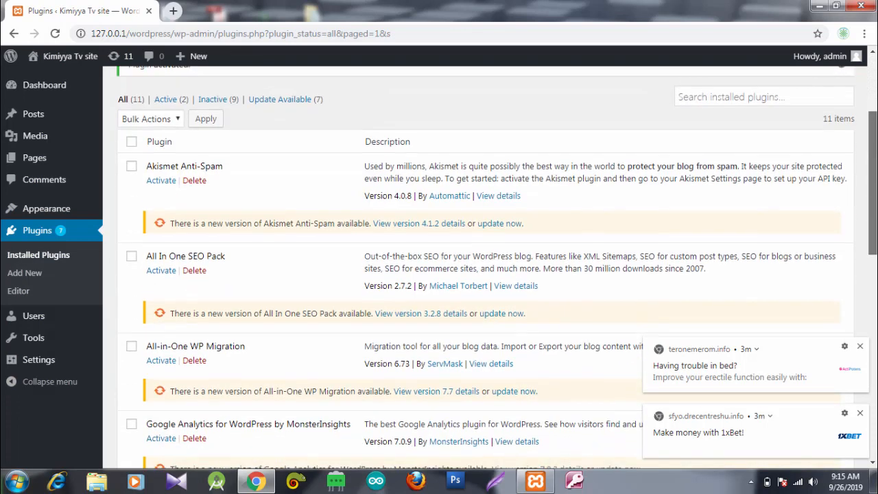
{"action": "scroll", "coordinate": [480, 261], "scroll_direction": "down", "scroll_amount": 2}
{"action": "scroll", "coordinate": [481, 261], "scroll_direction": "down", "scroll_amount": 2}
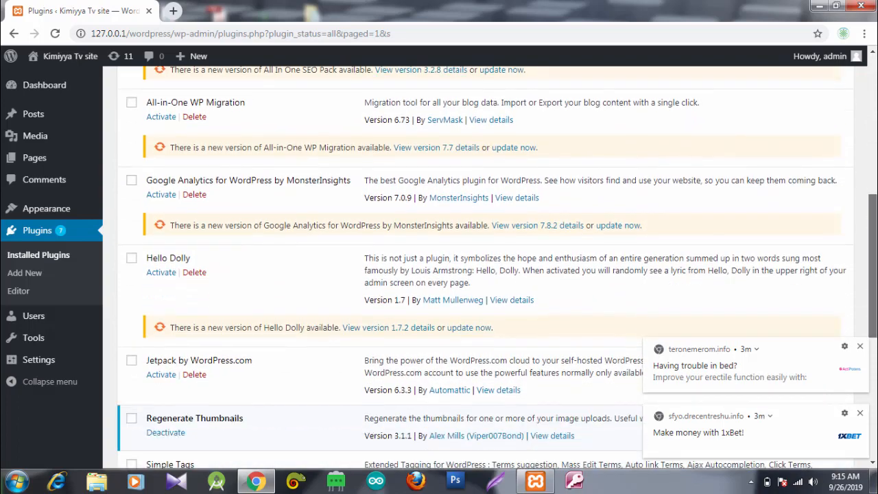
{"action": "scroll", "coordinate": [480, 267], "scroll_direction": "down", "scroll_amount": 2}
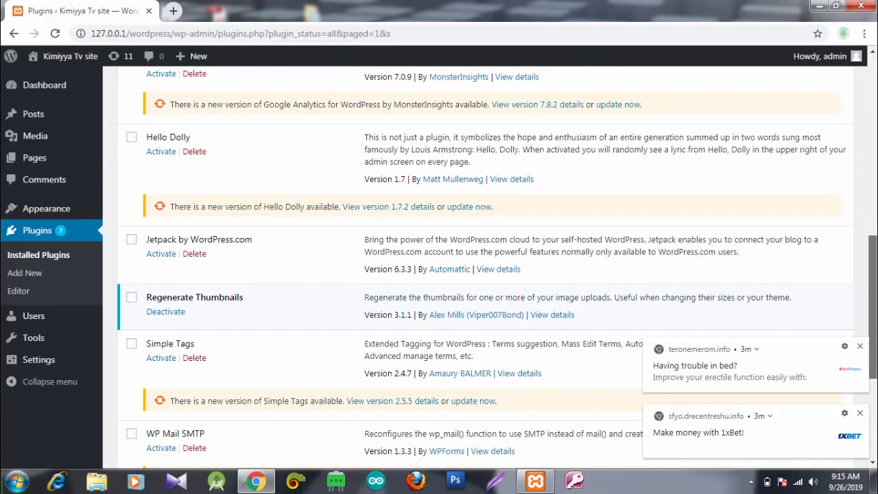
{"action": "scroll", "coordinate": [481, 267], "scroll_direction": "down", "scroll_amount": 3}
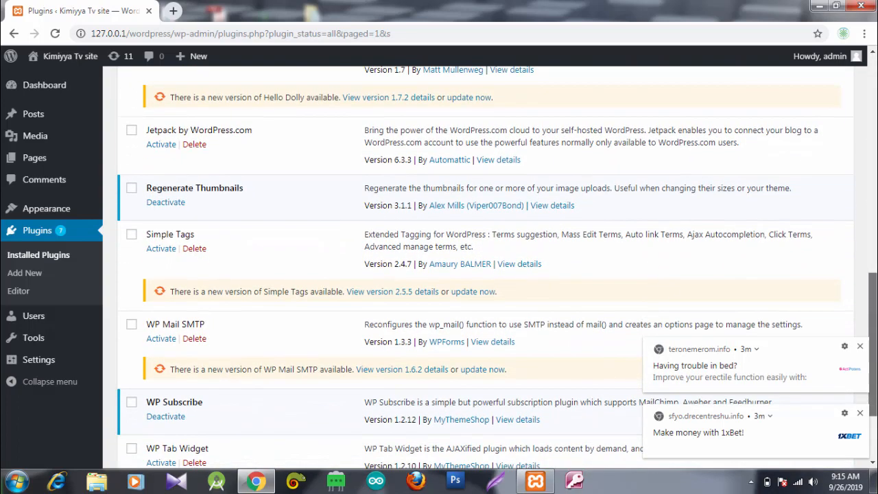
{"action": "scroll", "coordinate": [481, 268], "scroll_direction": "down", "scroll_amount": 1}
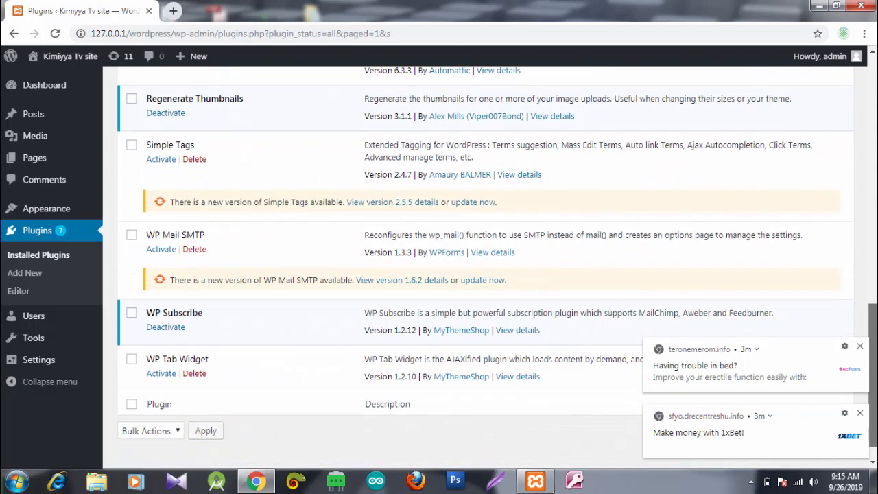
{"action": "left_click", "coordinate": [155, 379]}
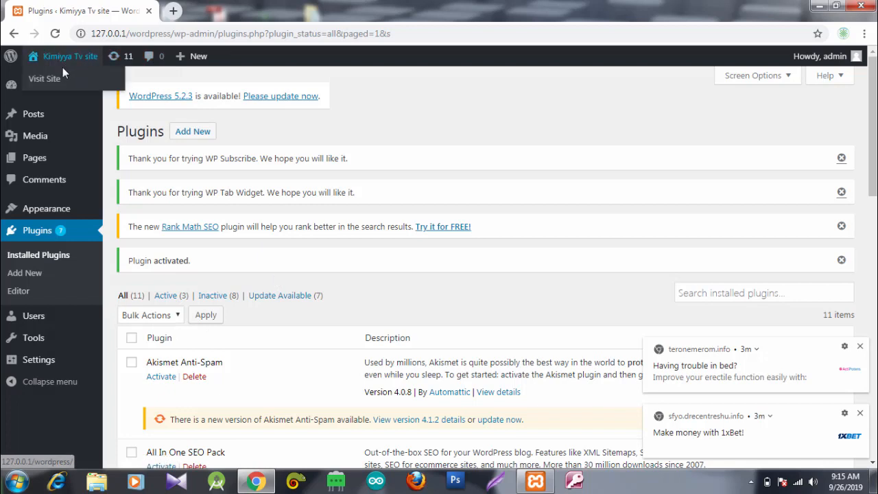
Open the theme customizer and go to the widget settings of the Sidebar area.
{"action": "mouse_move", "coordinate": [60, 214]}
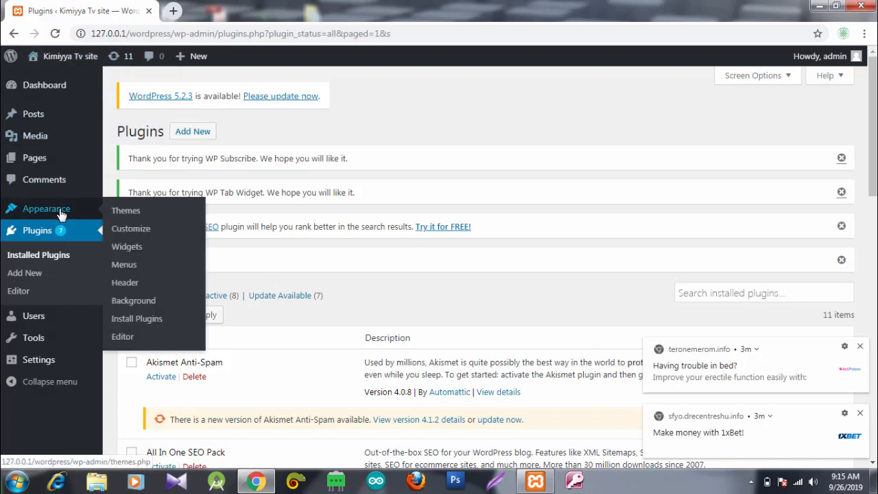
{"action": "left_click", "coordinate": [131, 231]}
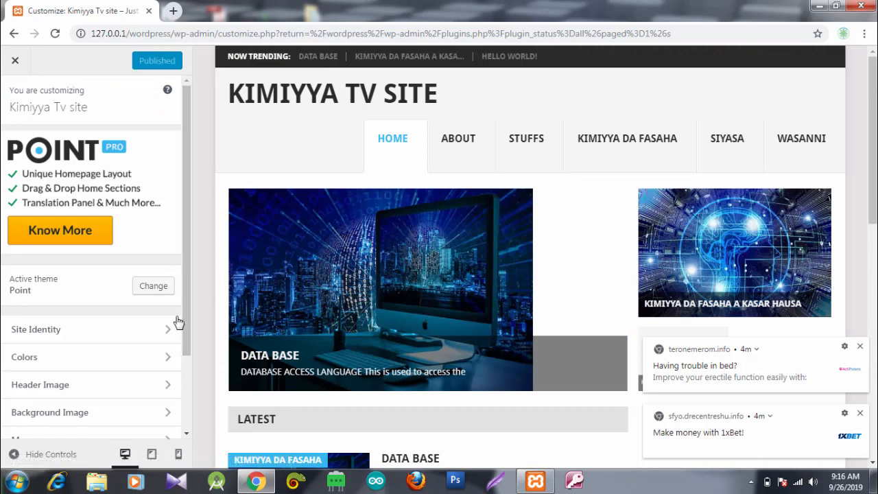
{"action": "left_click_drag", "start_coordinate": [182, 320], "coordinate": [186, 418]}
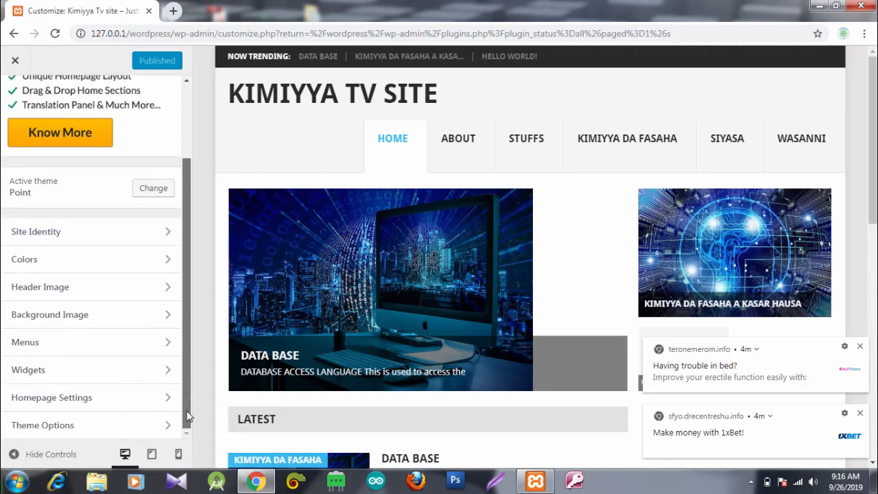
{"action": "left_click", "coordinate": [91, 370]}
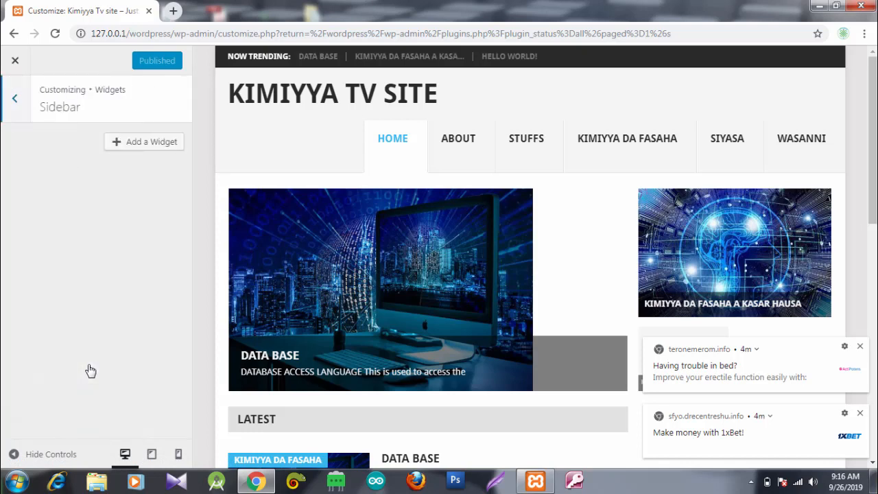
Look through the available widgets, add a Search widget without a title to the sidebar, and collapse its settings.
{"action": "left_click", "coordinate": [137, 150]}
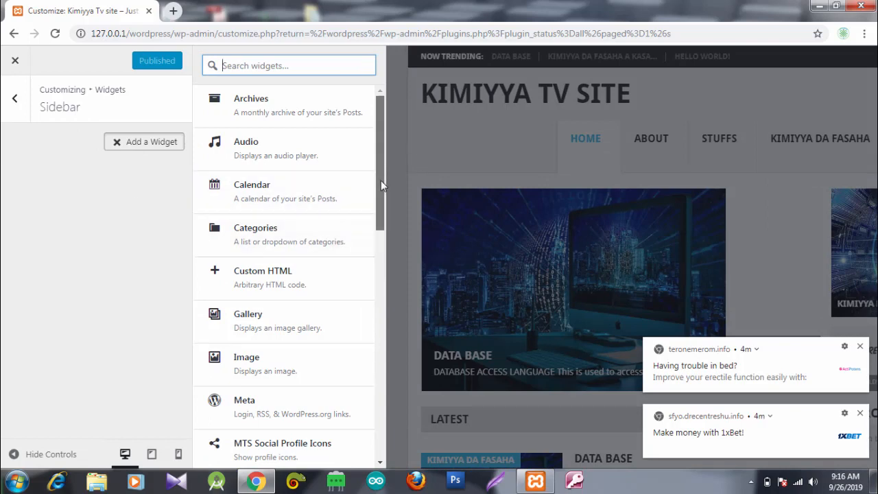
{"action": "left_click_drag", "start_coordinate": [381, 180], "coordinate": [390, 427]}
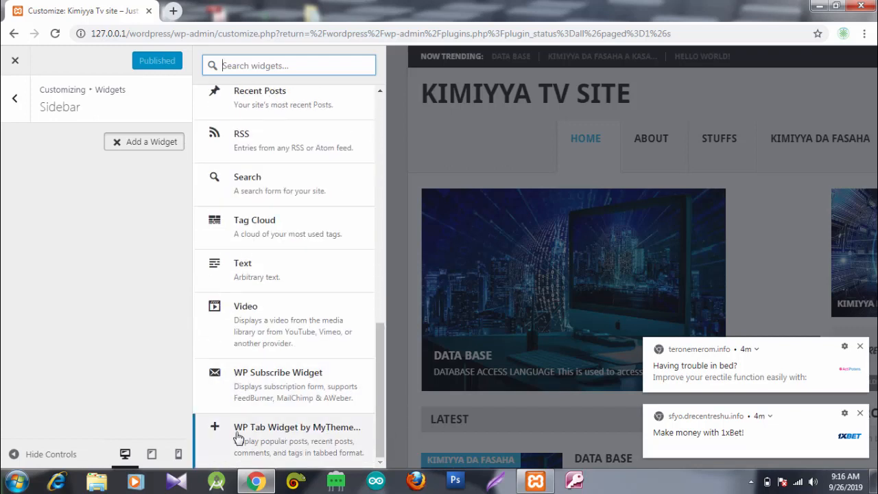
{"action": "left_click", "coordinate": [382, 139]}
{"action": "left_click", "coordinate": [382, 139]}
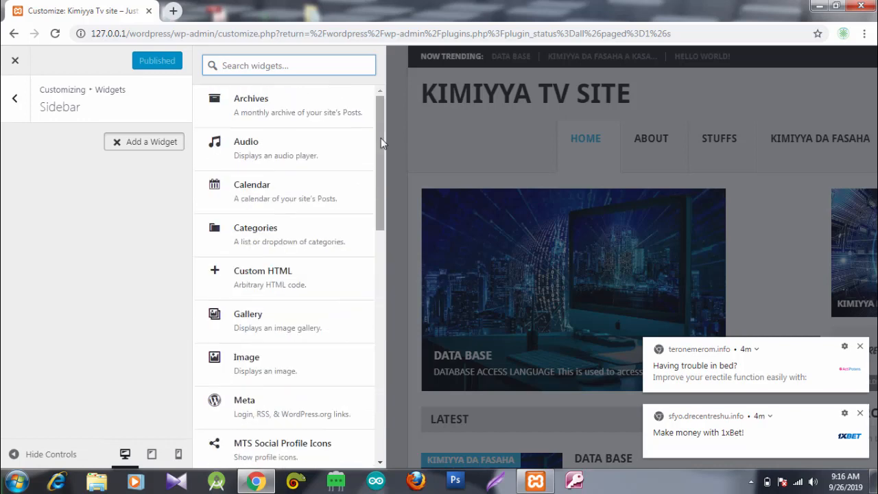
{"action": "left_click_drag", "start_coordinate": [379, 148], "coordinate": [386, 329]}
{"action": "scroll", "coordinate": [383, 247], "scroll_direction": "down", "scroll_amount": 1}
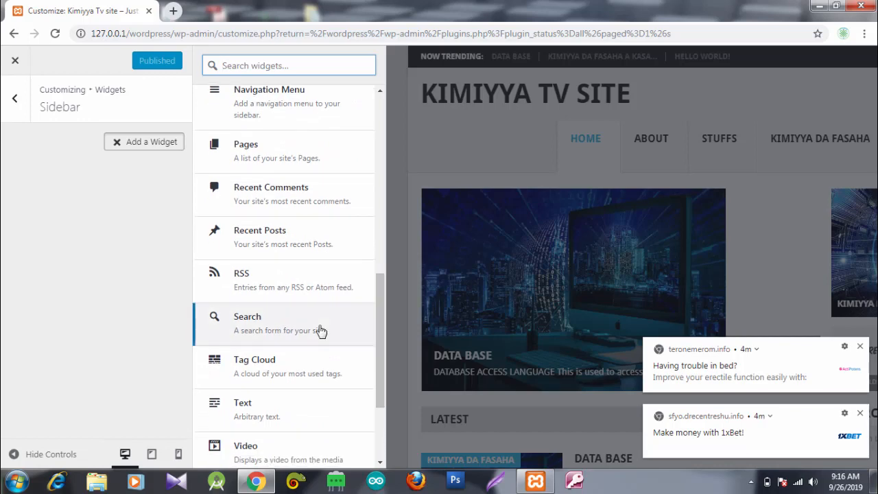
{"action": "left_click", "coordinate": [320, 330]}
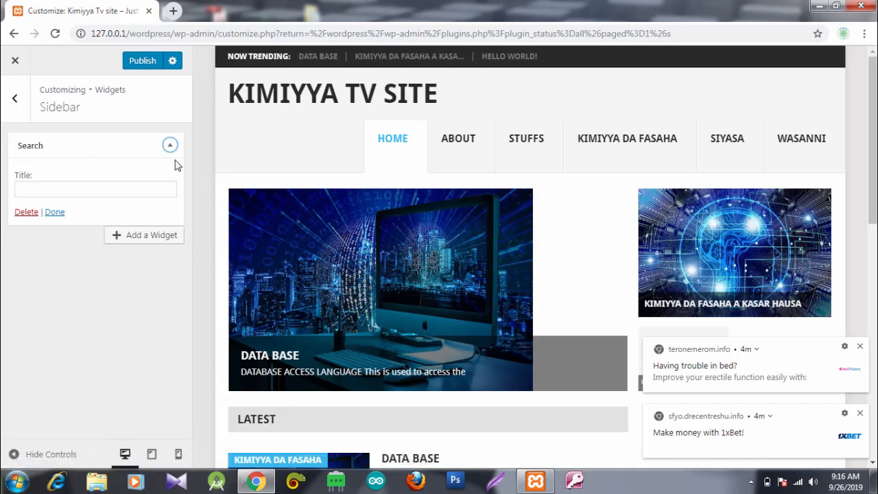
{"action": "left_click", "coordinate": [55, 214]}
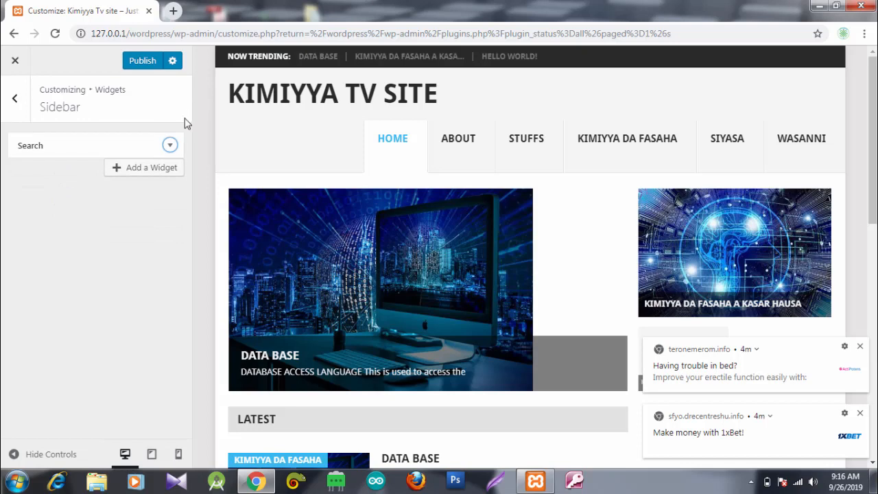
Add the WP Tab Widget by MyThemeShop to the sidebar with its default tabs, and dismiss the upper ad notification.
{"action": "left_click", "coordinate": [149, 175]}
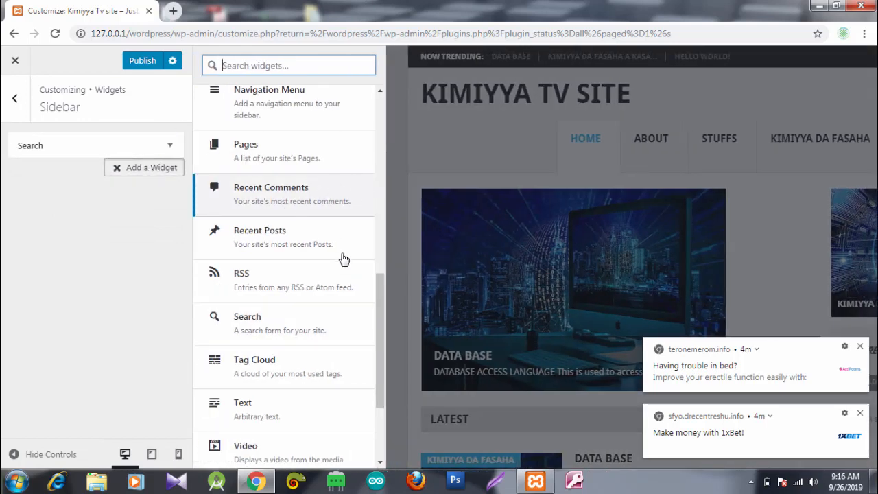
{"action": "left_click_drag", "start_coordinate": [378, 322], "coordinate": [379, 412]}
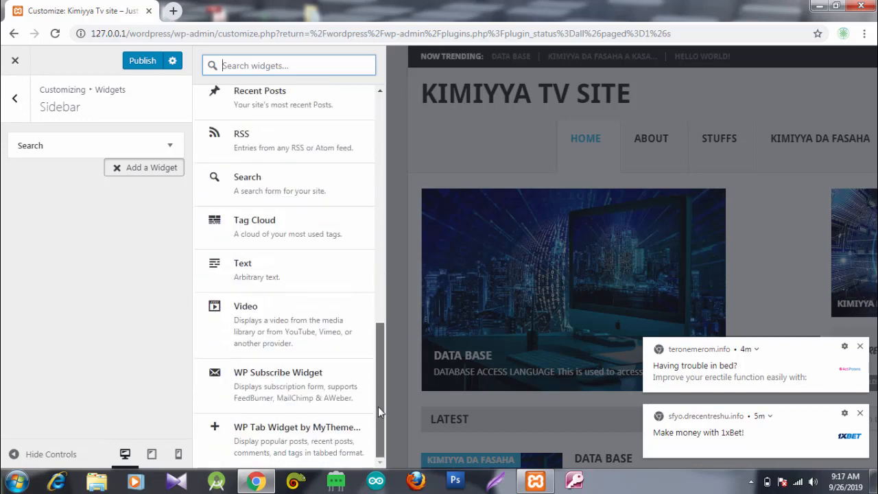
{"action": "left_click", "coordinate": [218, 447]}
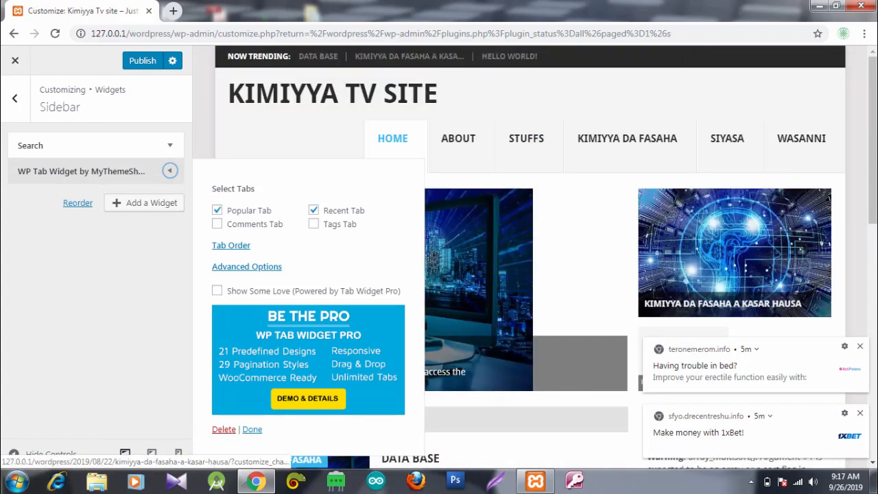
{"action": "left_click", "coordinate": [861, 349]}
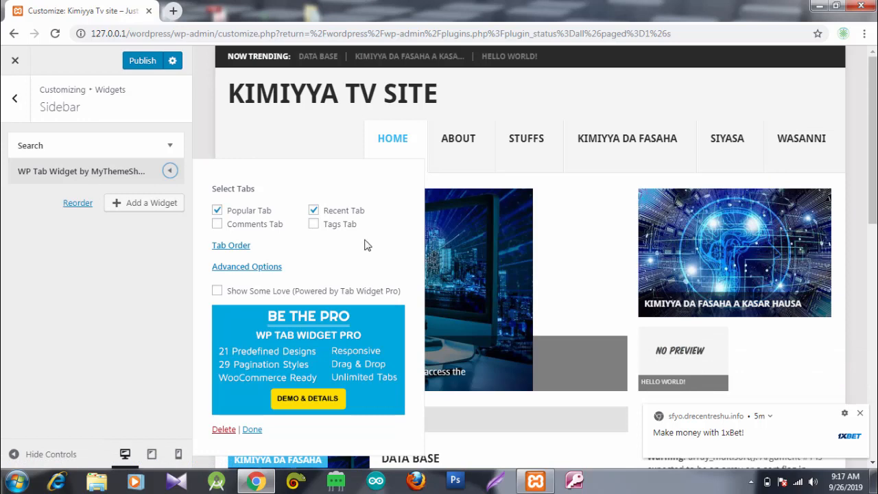
Add the MyThemeShop 125x125 Ads widget to the sidebar with its default "Our Sponsors" settings, review its fields, and publish the changes.
{"action": "left_click", "coordinate": [164, 203]}
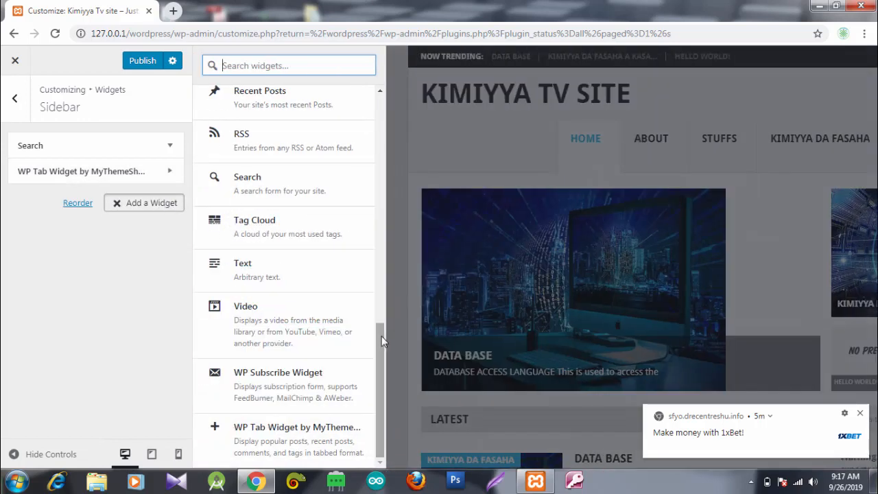
{"action": "left_click_drag", "start_coordinate": [380, 343], "coordinate": [334, 222]}
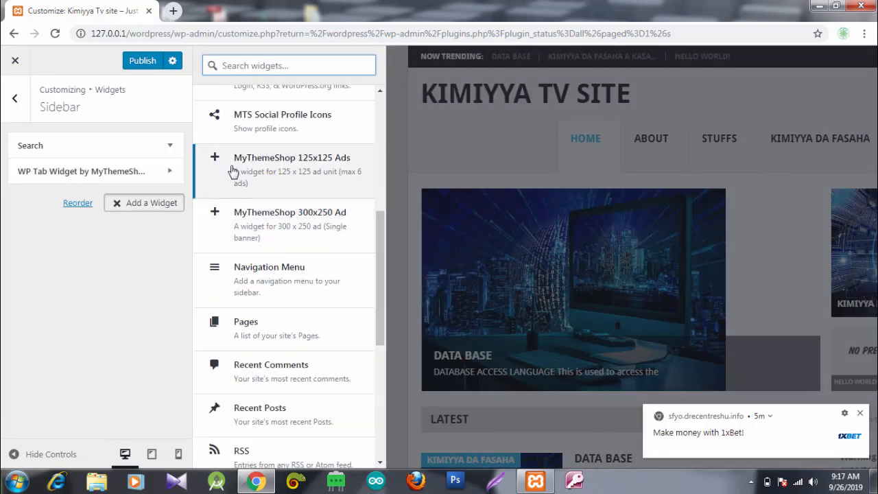
{"action": "left_click", "coordinate": [234, 171]}
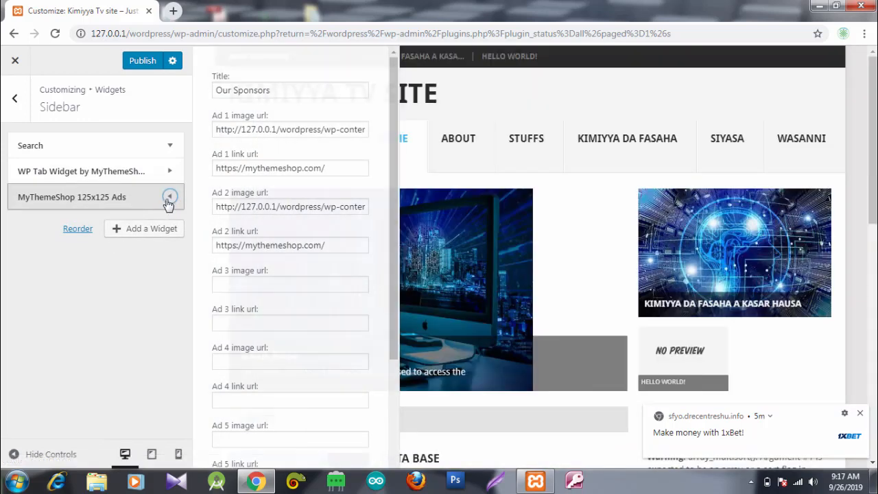
{"action": "left_click", "coordinate": [170, 198]}
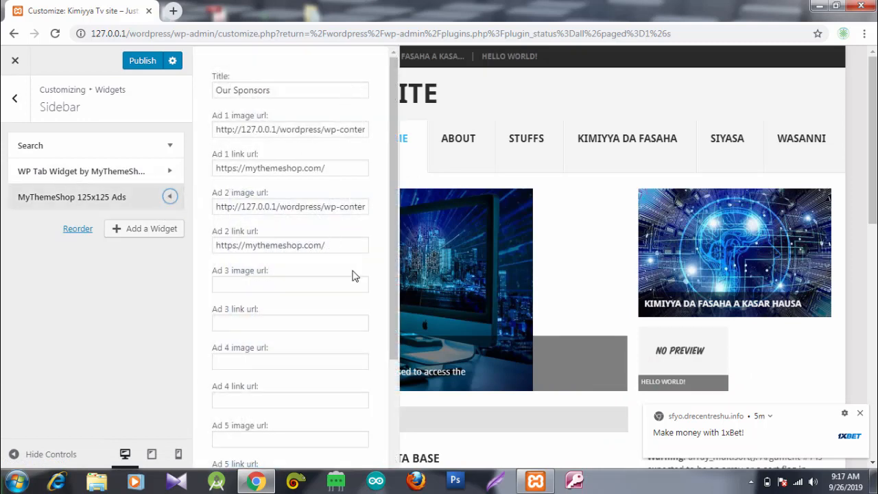
{"action": "scroll", "coordinate": [397, 376], "scroll_direction": "down", "scroll_amount": 3}
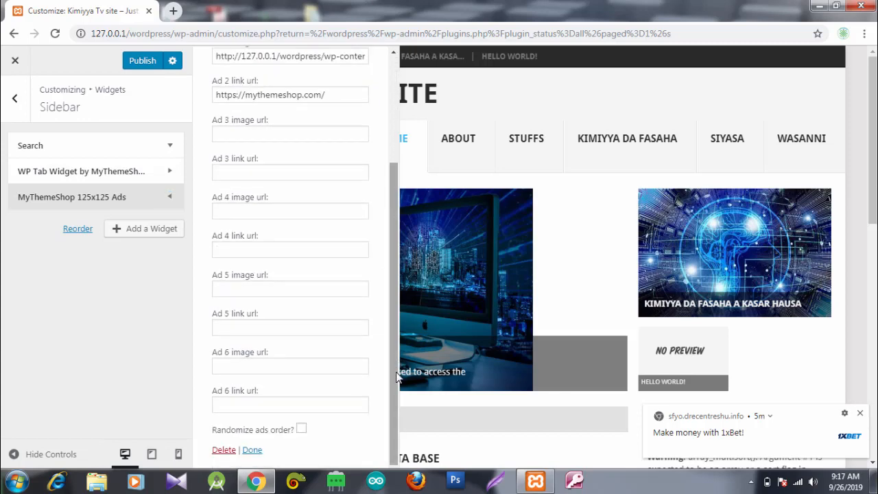
{"action": "left_click", "coordinate": [336, 95]}
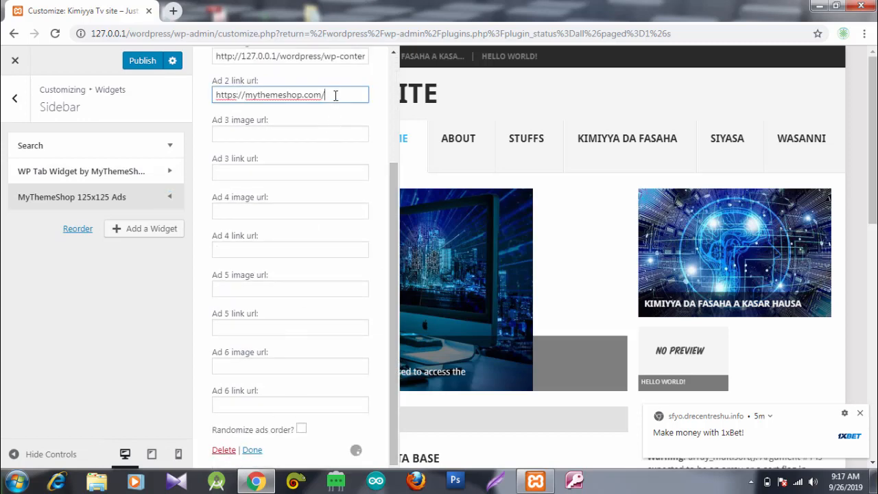
{"action": "scroll", "coordinate": [392, 88], "scroll_direction": "up", "scroll_amount": 3}
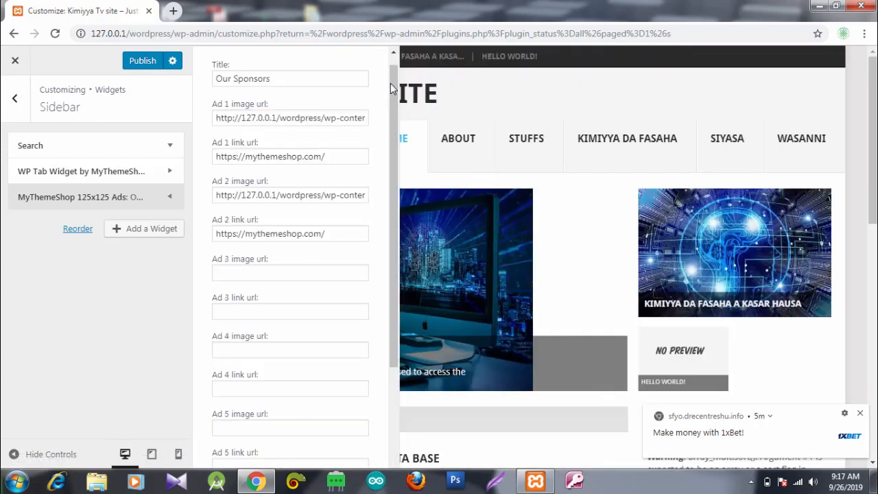
{"action": "left_click", "coordinate": [337, 129]}
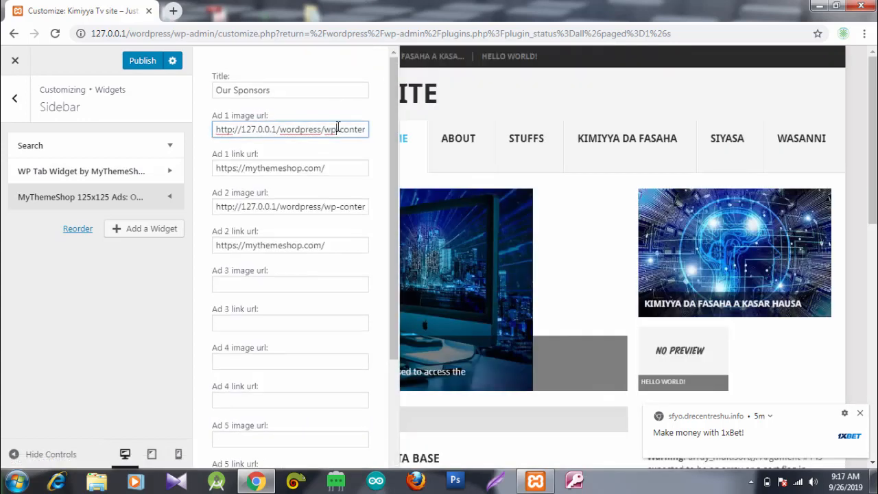
{"action": "left_click", "coordinate": [151, 66]}
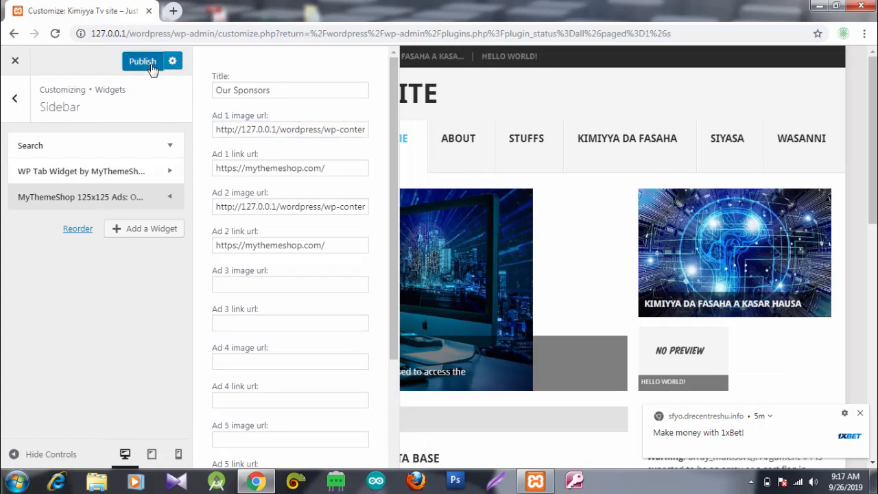
Open the advanced options of the WP Tab Widget in the sidebar.
{"action": "left_click", "coordinate": [166, 171]}
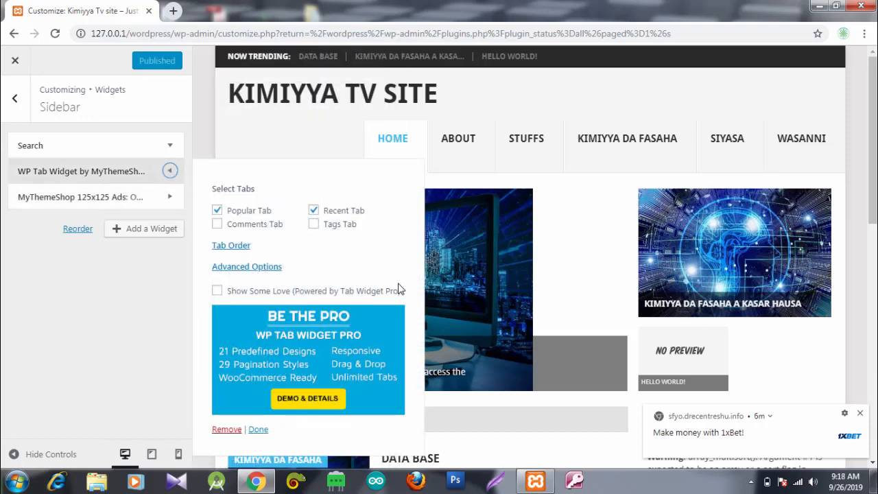
{"action": "left_click", "coordinate": [269, 272]}
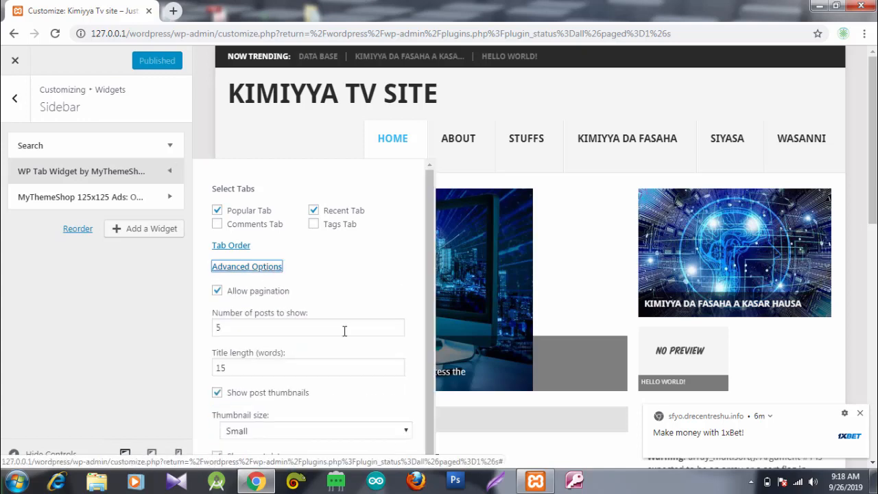
Try 10 as the tab widget's number of posts to show, and set it back to 5.
{"action": "left_click", "coordinate": [396, 326]}
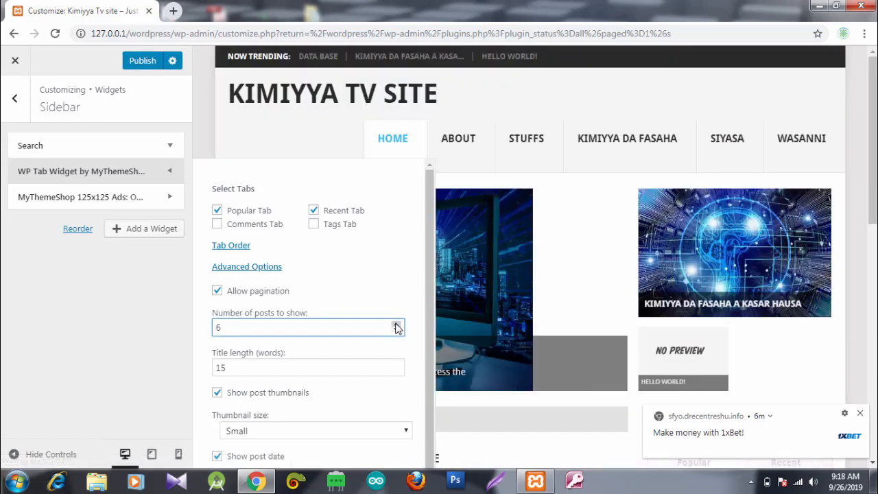
{"action": "left_click", "coordinate": [397, 326]}
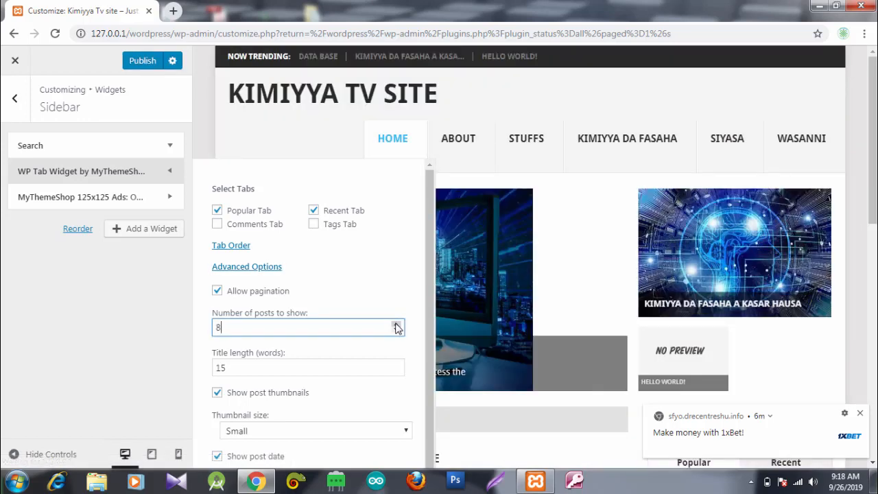
{"action": "left_click", "coordinate": [396, 325]}
{"action": "left_click", "coordinate": [396, 325]}
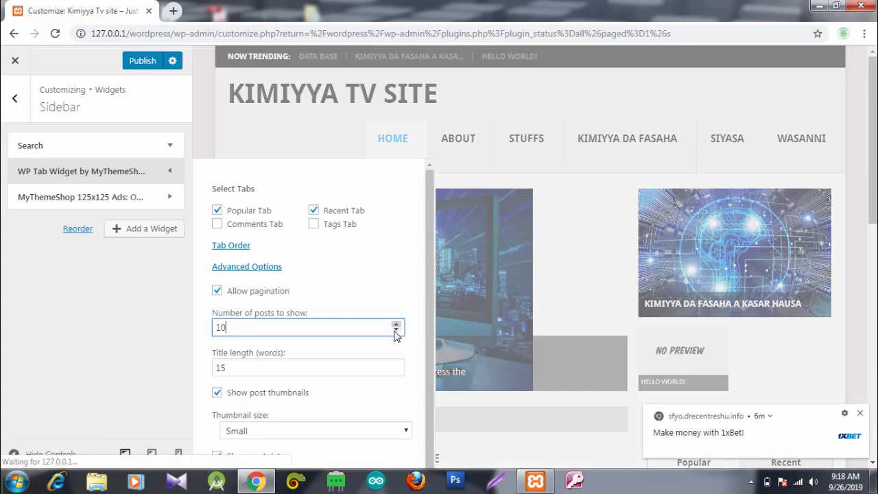
{"action": "left_click", "coordinate": [396, 331]}
{"action": "left_click", "coordinate": [396, 332]}
{"action": "left_click", "coordinate": [396, 332]}
{"action": "left_click", "coordinate": [396, 331]}
{"action": "left_click", "coordinate": [396, 332]}
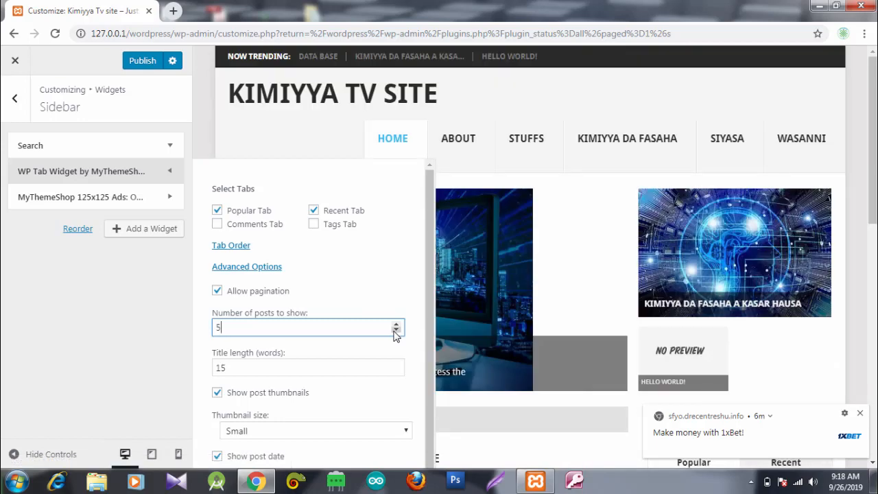
Set the tab widget's title length to 10 words and keep its thumbnail size at Small.
{"action": "left_click", "coordinate": [396, 371]}
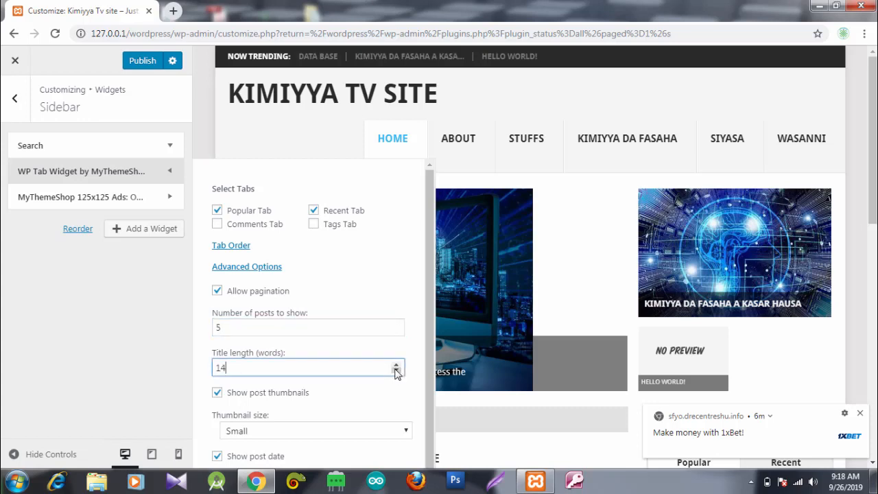
{"action": "left_click", "coordinate": [396, 372]}
{"action": "left_click", "coordinate": [396, 371]}
{"action": "left_click", "coordinate": [396, 371]}
{"action": "left_click", "coordinate": [396, 372]}
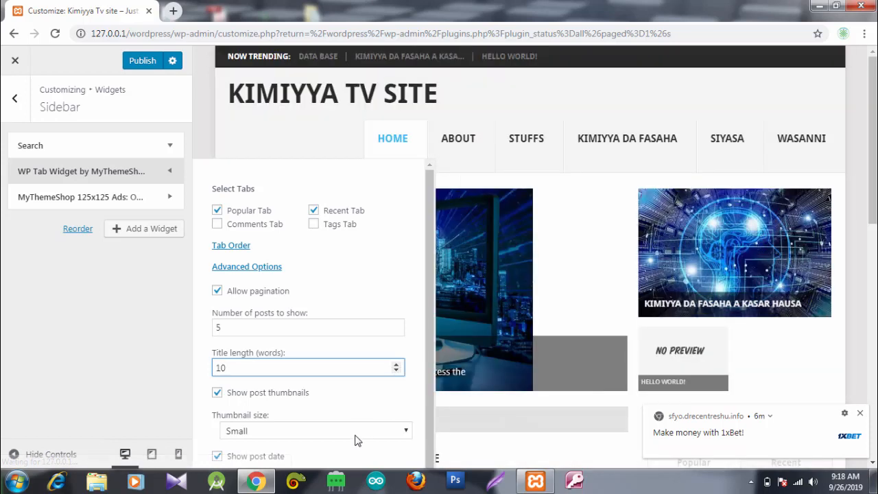
{"action": "left_click", "coordinate": [357, 431]}
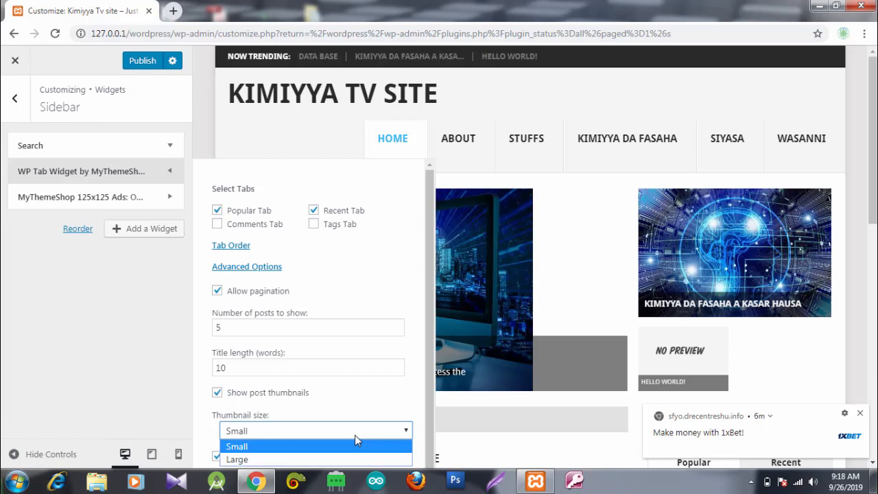
{"action": "left_click", "coordinate": [350, 449]}
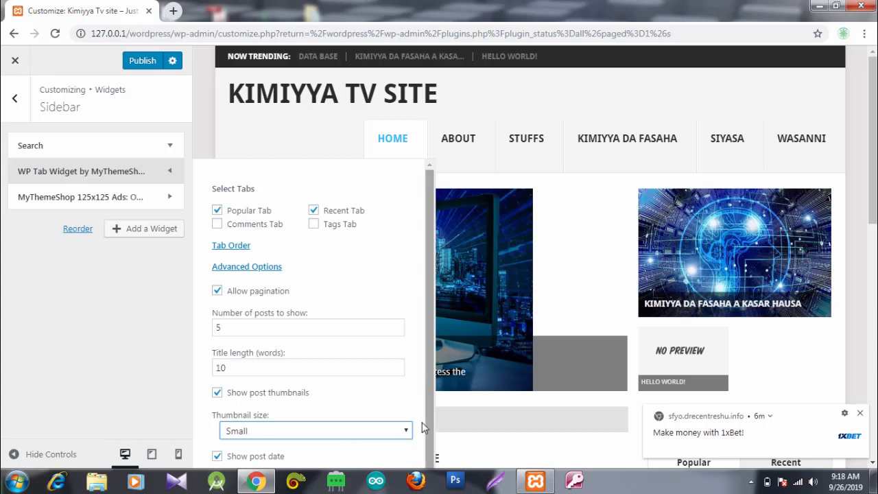
Collapse the advanced options, finish editing the WP Tab Widget, and publish the customizer changes.
{"action": "left_click", "coordinate": [268, 269]}
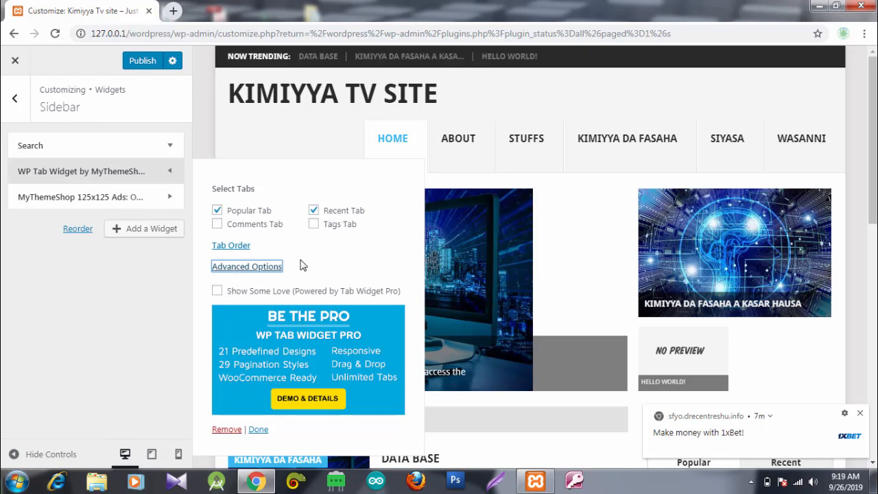
{"action": "left_click", "coordinate": [257, 430]}
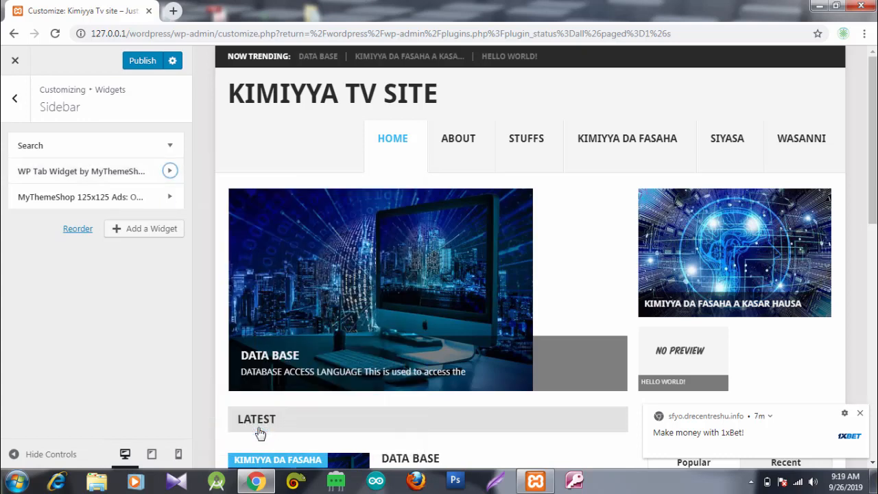
{"action": "left_click", "coordinate": [153, 61]}
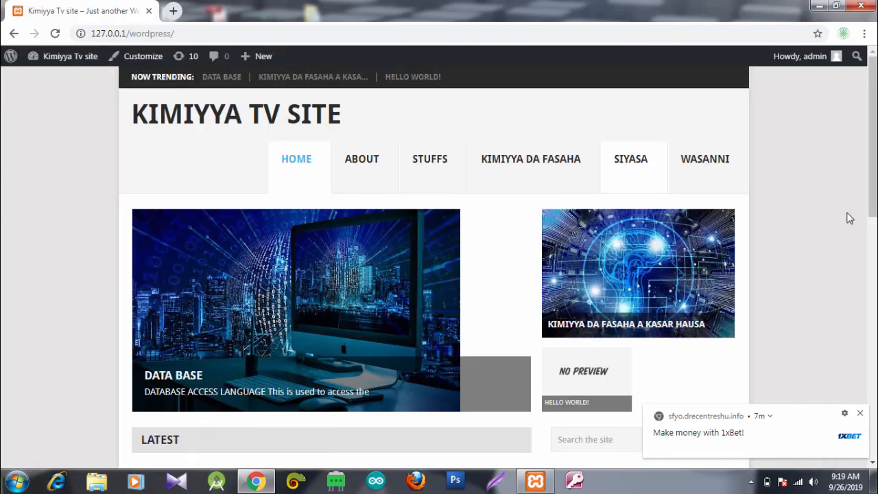
Examine the site homepage's sidebar with its Popular and Recent tabs and sponsor ads, blocking the hosts file change in the security alert.
{"action": "scroll", "coordinate": [874, 172], "scroll_direction": "down", "scroll_amount": 3}
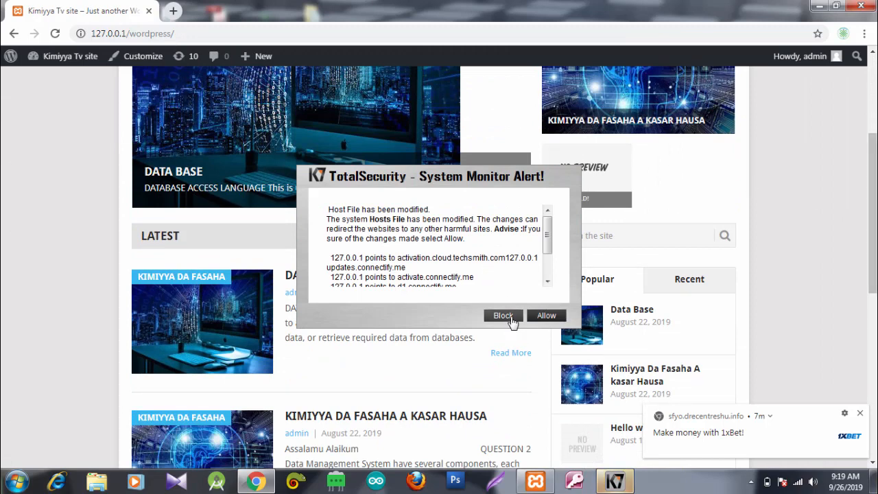
{"action": "left_click", "coordinate": [508, 317]}
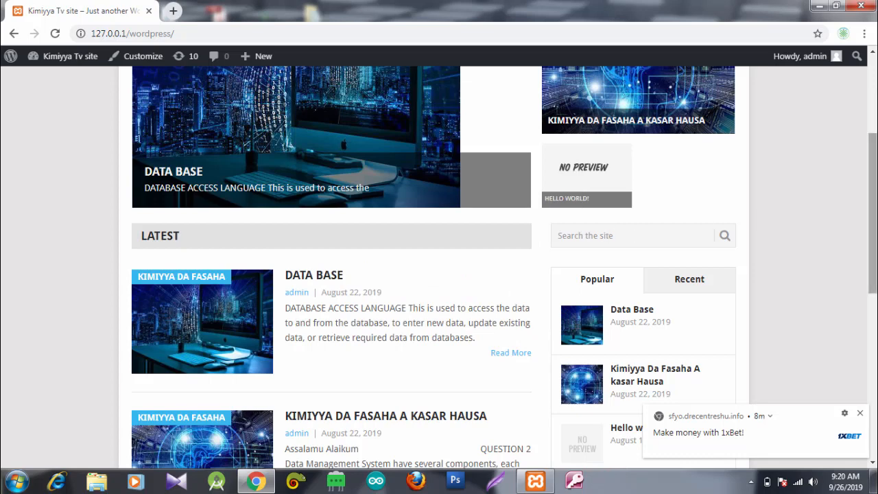
{"action": "left_click_drag", "start_coordinate": [874, 209], "coordinate": [874, 250]}
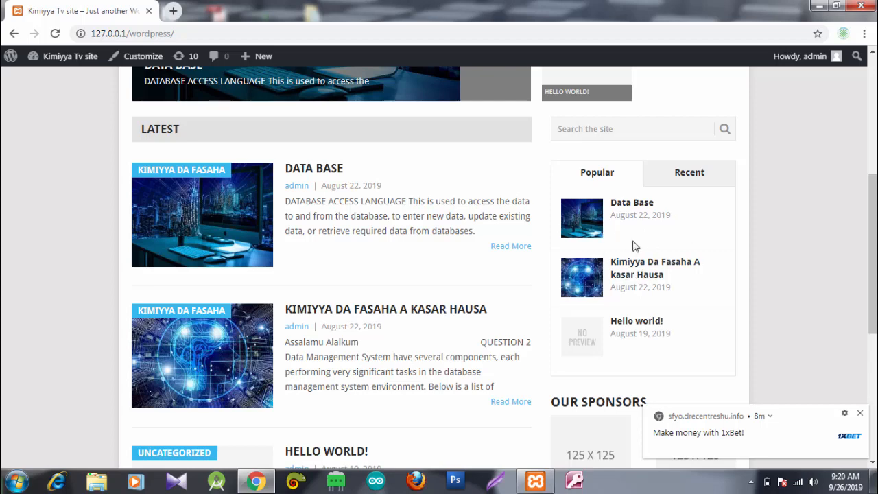
{"action": "left_click", "coordinate": [686, 176]}
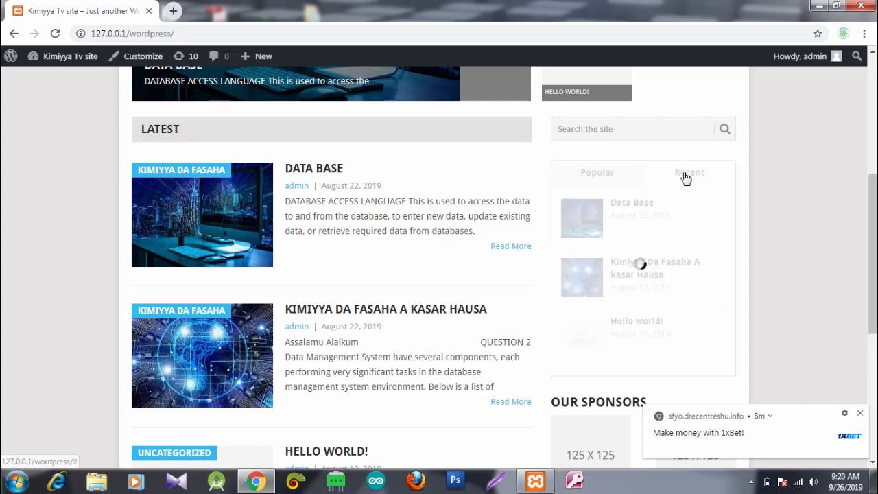
{"action": "left_click", "coordinate": [600, 183]}
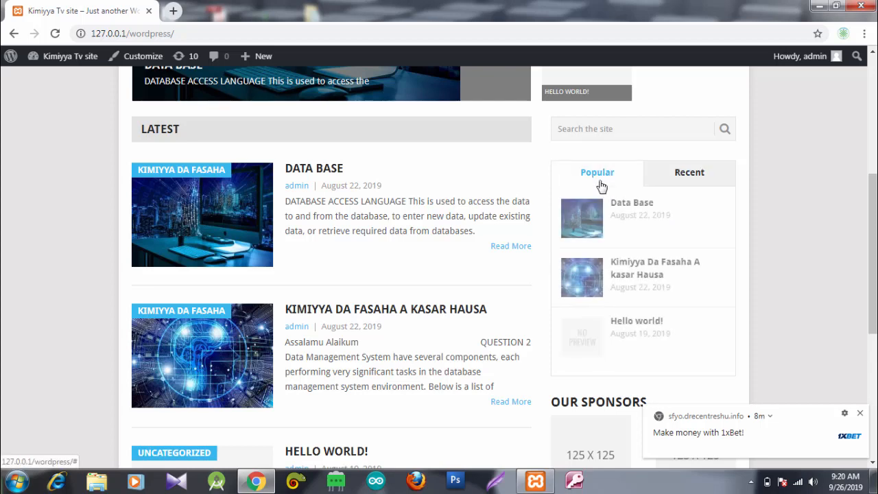
{"action": "left_click", "coordinate": [702, 176]}
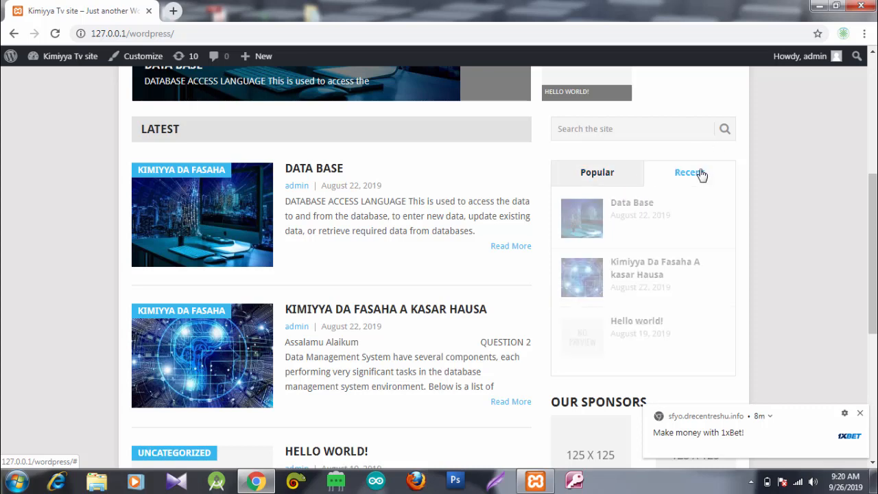
{"action": "scroll", "coordinate": [873, 254], "scroll_direction": "down", "scroll_amount": 1}
{"action": "scroll", "coordinate": [873, 254], "scroll_direction": "down", "scroll_amount": 4}
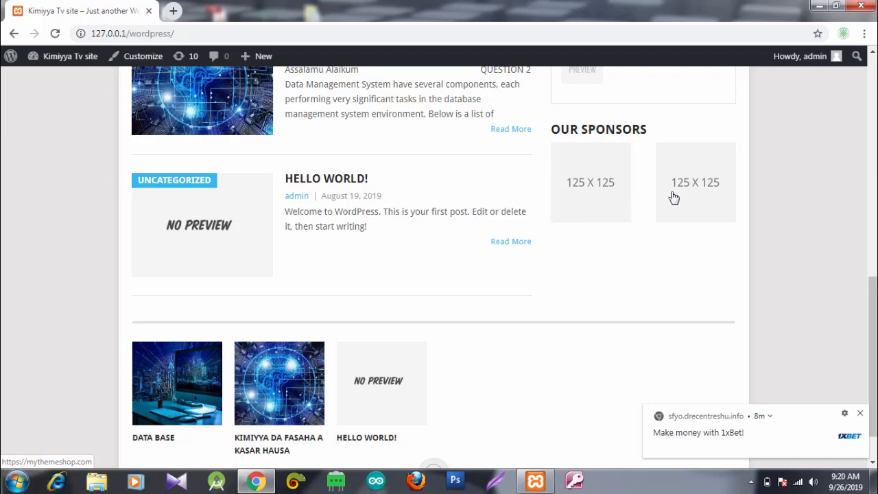
{"action": "left_click_drag", "start_coordinate": [872, 319], "coordinate": [855, 124]}
{"action": "scroll", "coordinate": [854, 120], "scroll_direction": "up", "scroll_amount": 2}
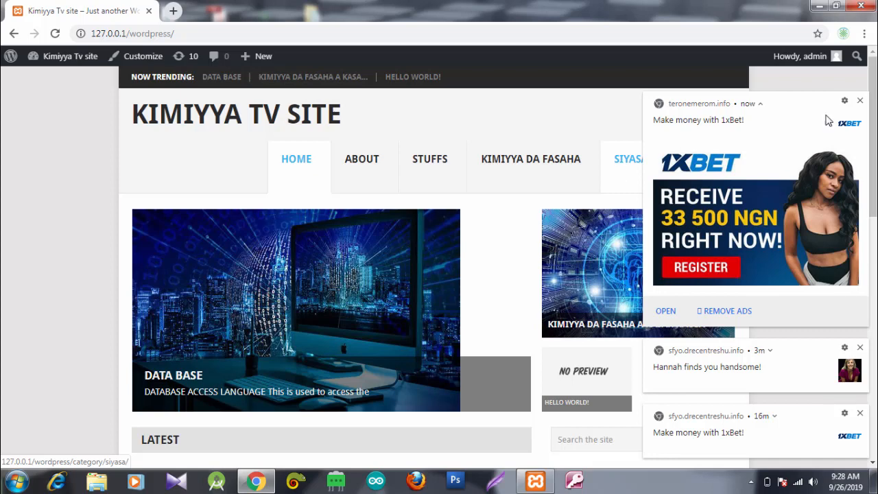
Dismiss the three ad notifications and view the search box and tab widget in the homepage sidebar.
{"action": "left_click", "coordinate": [861, 102]}
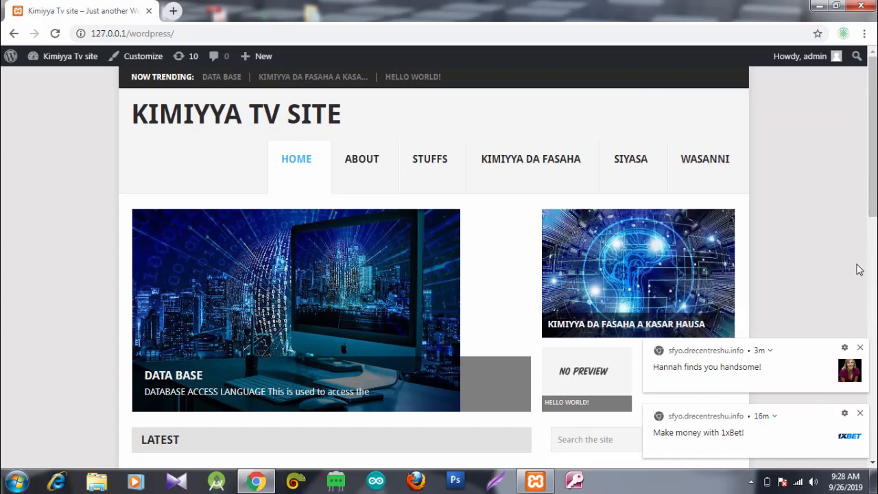
{"action": "left_click", "coordinate": [861, 347]}
{"action": "left_click", "coordinate": [860, 414]}
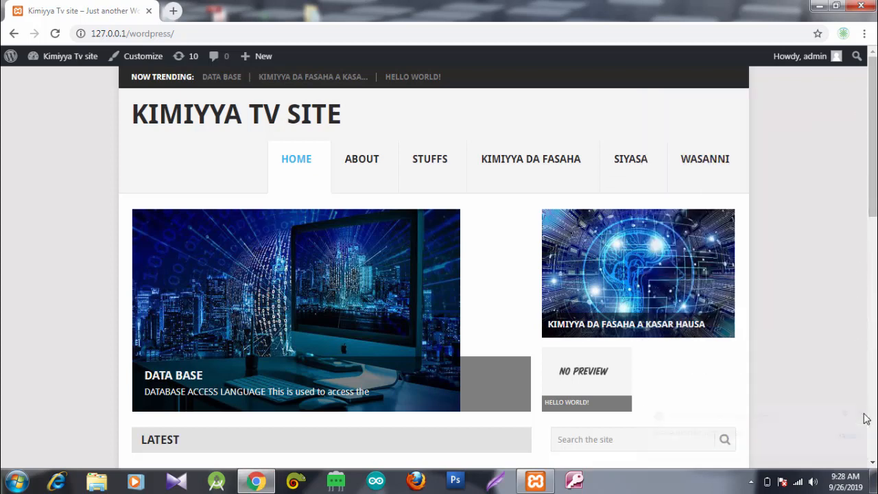
{"action": "scroll", "coordinate": [873, 272], "scroll_direction": "down", "scroll_amount": 3}
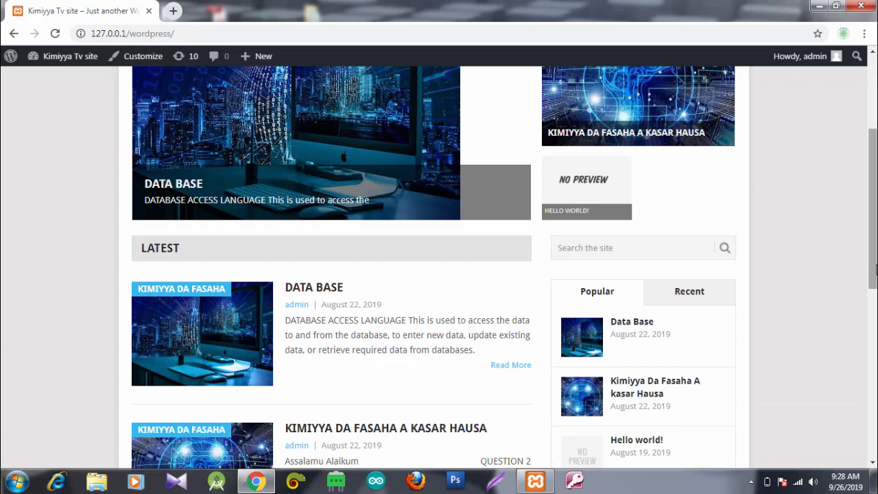